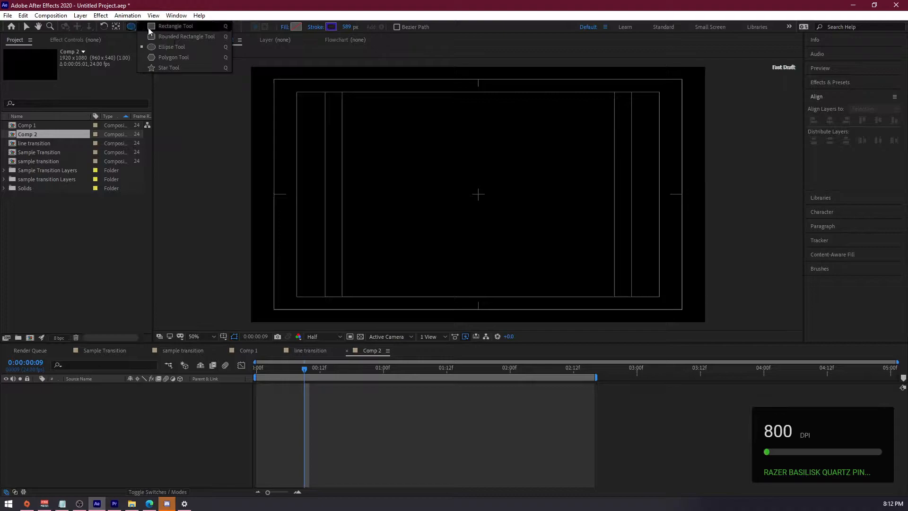
Draw a circle from the centre of the composition with the Ellipse tool and set its stroke width to 42 px.
{"action": "left_click", "coordinate": [184, 47]}
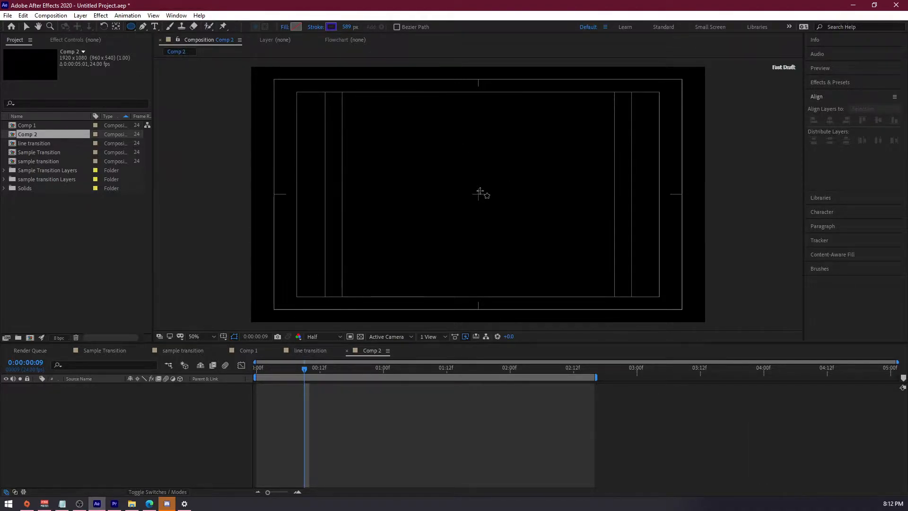
{"action": "mouse_move", "coordinate": [478, 194]}
{"action": "left_mouse_down"}
{"action": "mouse_move", "coordinate": [535, 181]}
{"action": "mouse_move", "coordinate": [515, 194]}
{"action": "mouse_move", "coordinate": [528, 186]}
{"action": "left_mouse_up"}
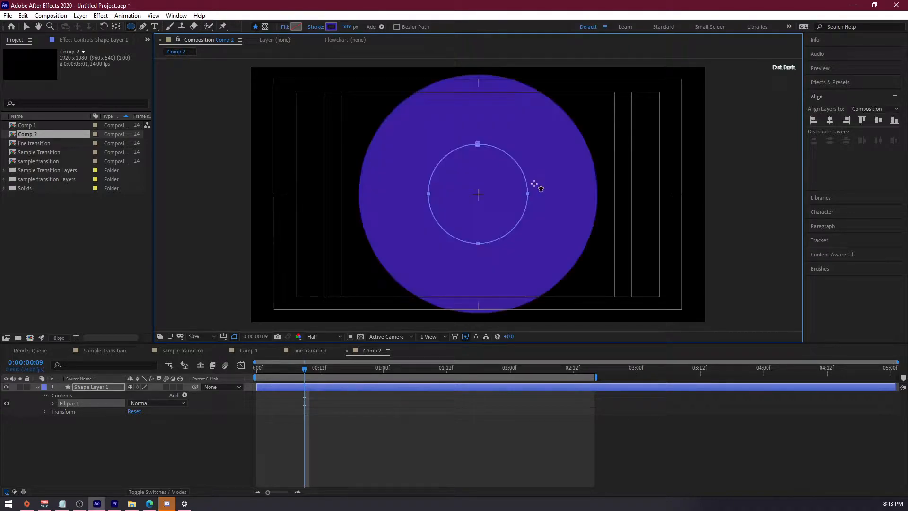
{"action": "mouse_move", "coordinate": [346, 27]}
{"action": "left_mouse_down"}
{"action": "mouse_move", "coordinate": [135, 79]}
{"action": "mouse_move", "coordinate": [291, 81]}
{"action": "left_mouse_up"}
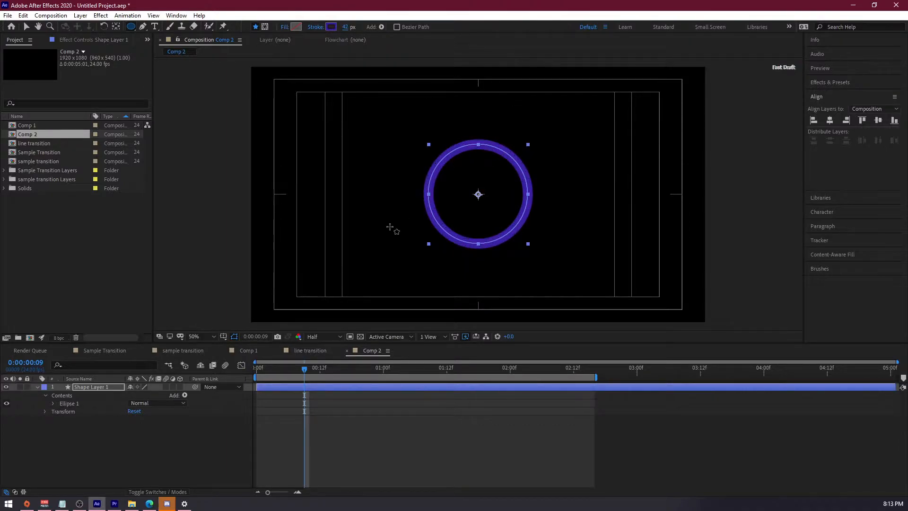
Add a Trim Paths modifier to the circle's shape layer and reveal its properties.
{"action": "left_click", "coordinate": [45, 395]}
{"action": "left_click", "coordinate": [45, 396]}
{"action": "left_click", "coordinate": [185, 395]}
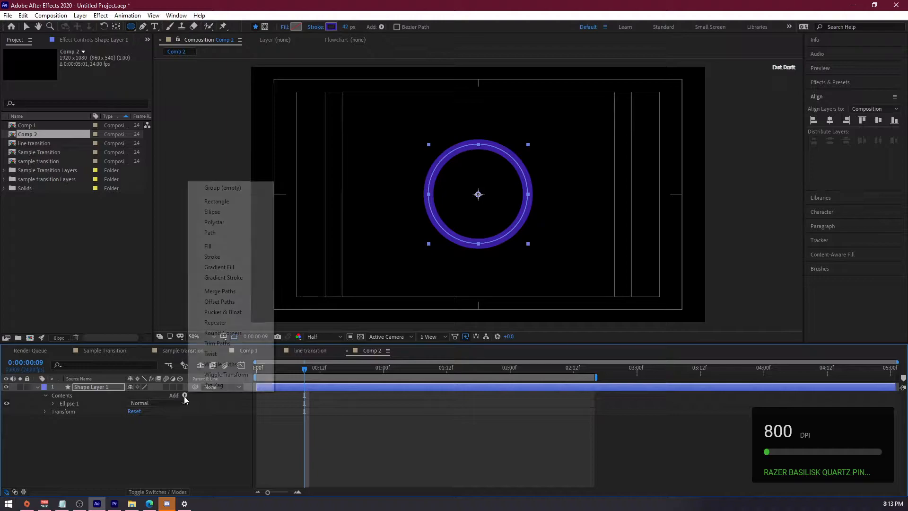
{"action": "left_click", "coordinate": [220, 343]}
{"action": "left_click", "coordinate": [61, 420]}
Keyframe the Trim Paths End from 0% at the first frame to 100% at frame 12.
{"action": "left_click", "coordinate": [288, 367]}
{"action": "key", "text": "Home"}
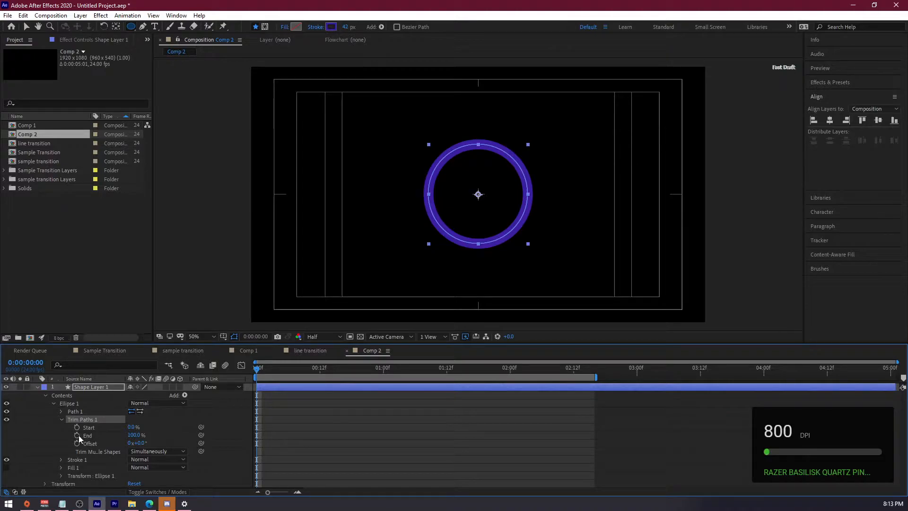
{"action": "left_click", "coordinate": [76, 435]}
{"action": "left_click_drag", "start_coordinate": [95, 436], "coordinate": [71, 437]}
{"action": "left_click", "coordinate": [319, 370]}
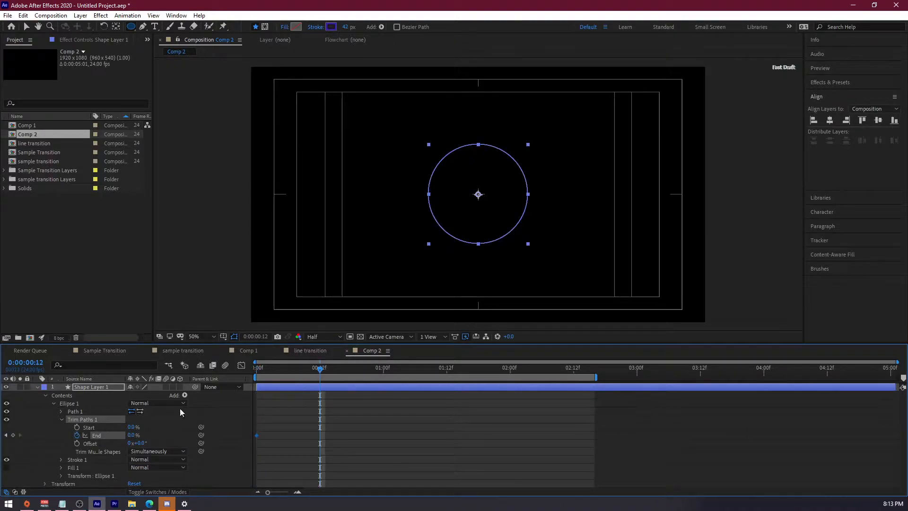
{"action": "left_click", "coordinate": [131, 435]}
{"action": "type", "text": "100"}
{"action": "key", "text": "Return"}
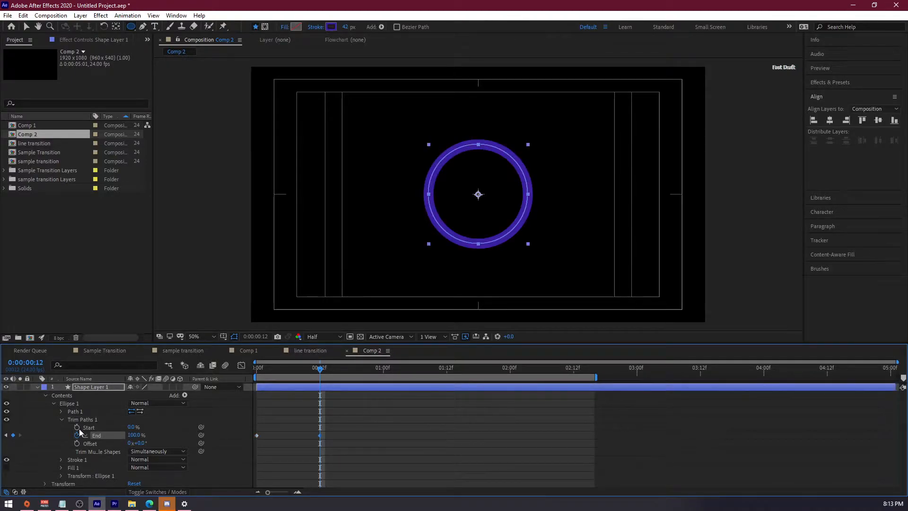
Keyframe the Trim Paths Start from 0% at frame 12 to 100% at the one-second mark.
{"action": "left_click", "coordinate": [77, 428]}
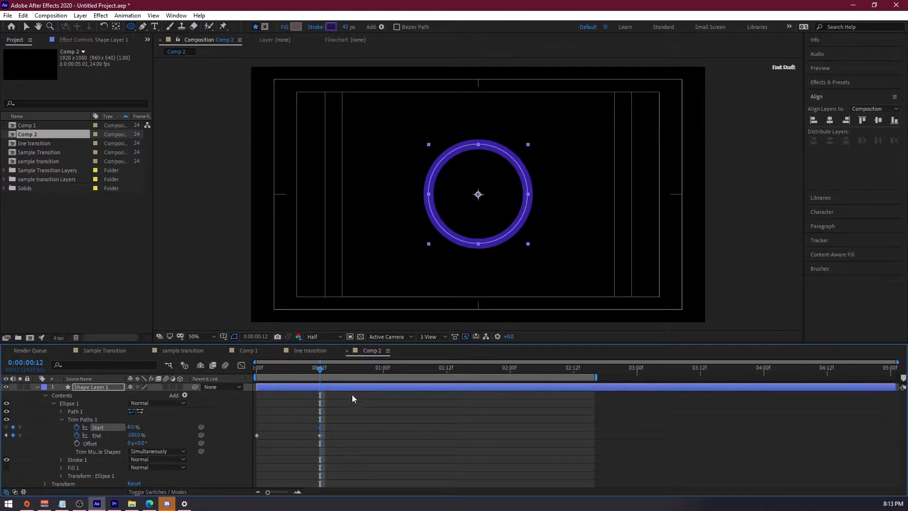
{"action": "left_click_drag", "start_coordinate": [320, 376], "coordinate": [383, 376]}
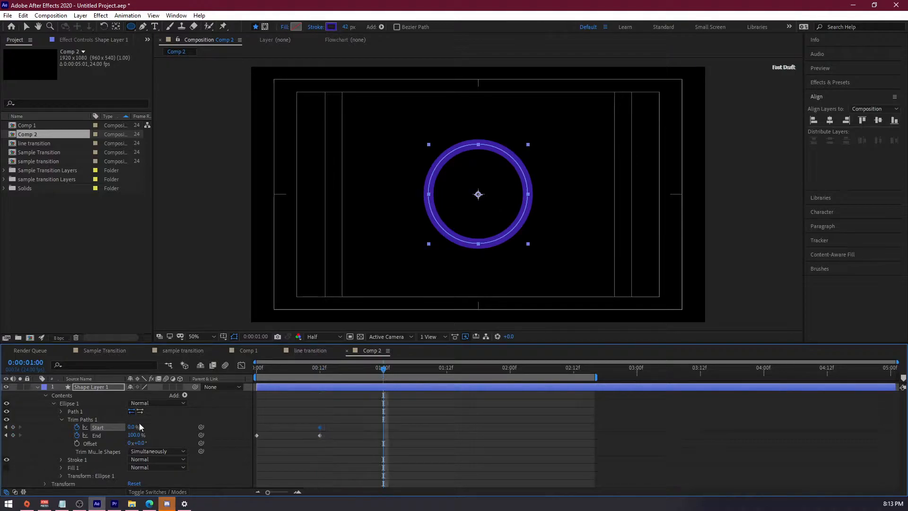
{"action": "left_click_drag", "start_coordinate": [129, 427], "coordinate": [258, 424]}
Easy-ease the Start and End keyframes, and lengthen the speed graph handles around frame 12 to about 73% influence.
{"action": "left_click_drag", "start_coordinate": [416, 413], "coordinate": [236, 452]}
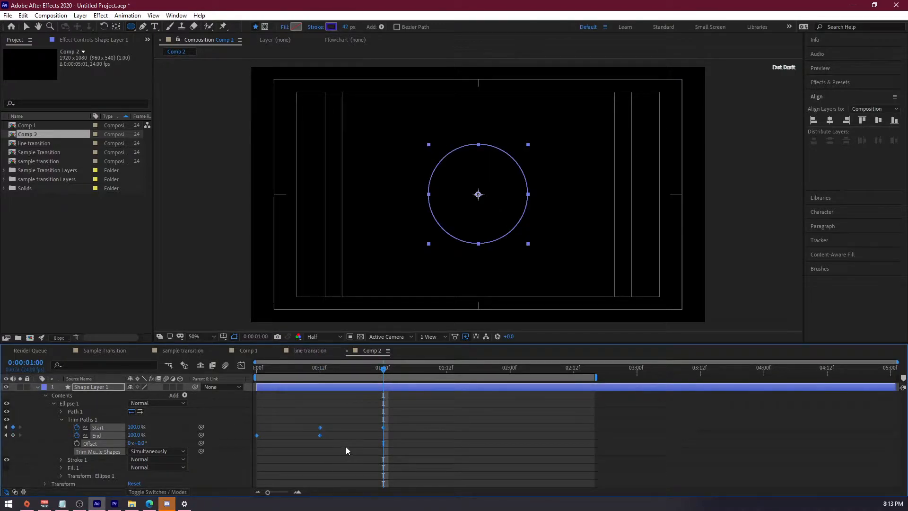
{"action": "left_click", "coordinate": [242, 365]}
{"action": "left_click", "coordinate": [319, 466]}
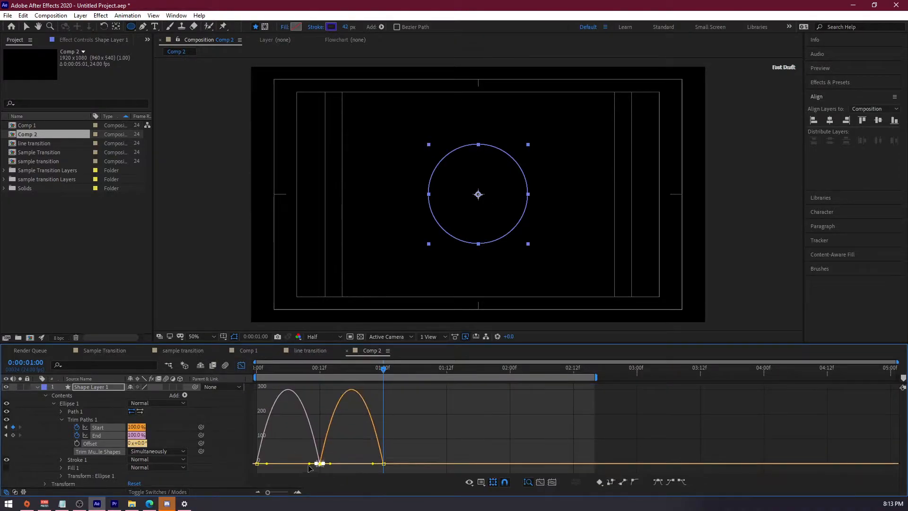
{"action": "left_click_drag", "start_coordinate": [304, 458], "coordinate": [342, 466]}
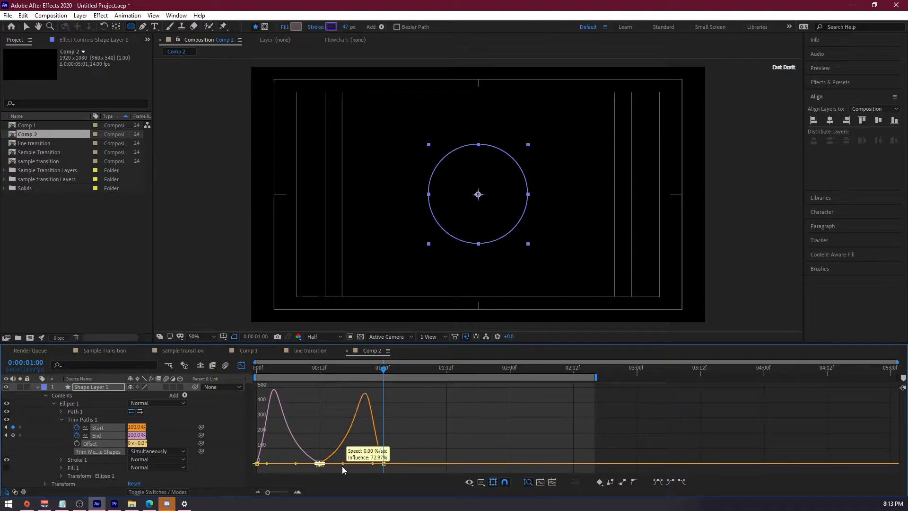
Close the graph editor and play back the ring animation from the first frame to check its timing.
{"action": "left_click_drag", "start_coordinate": [266, 368], "coordinate": [252, 372]}
{"action": "key", "text": "space"}
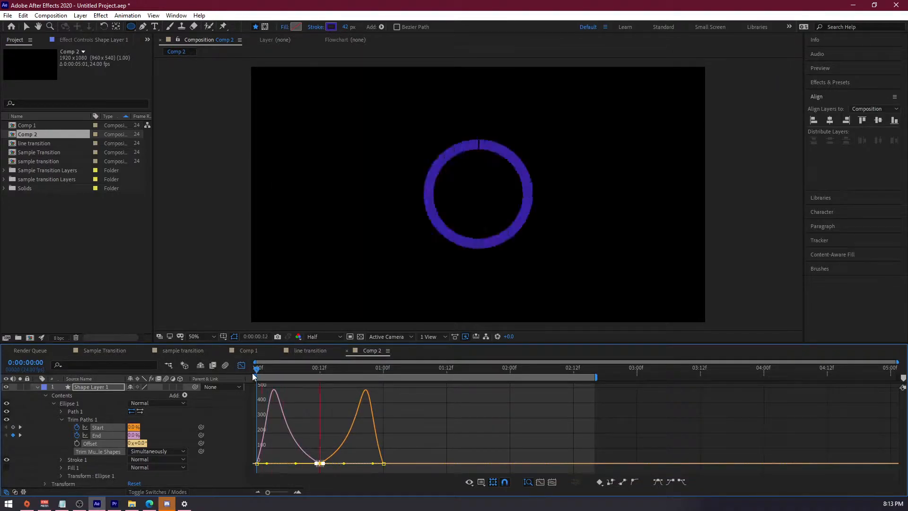
{"action": "key", "text": "space"}
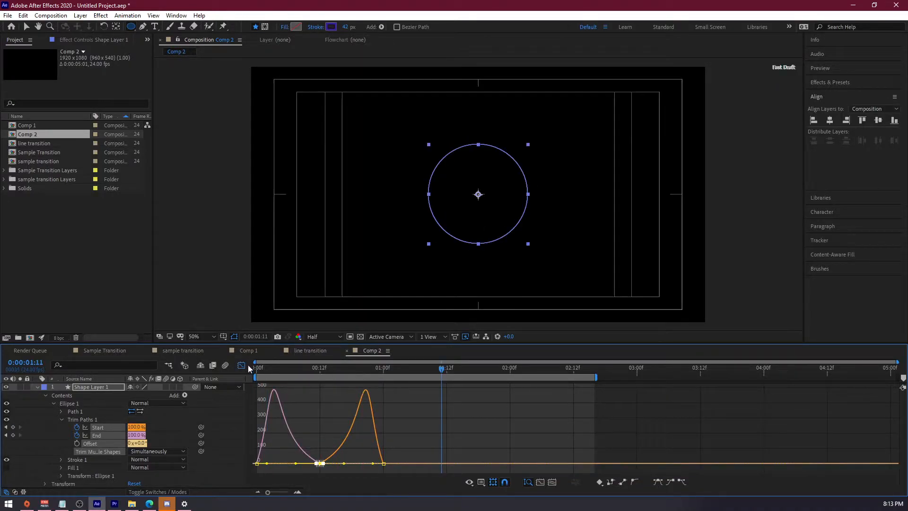
{"action": "left_click", "coordinate": [241, 365]}
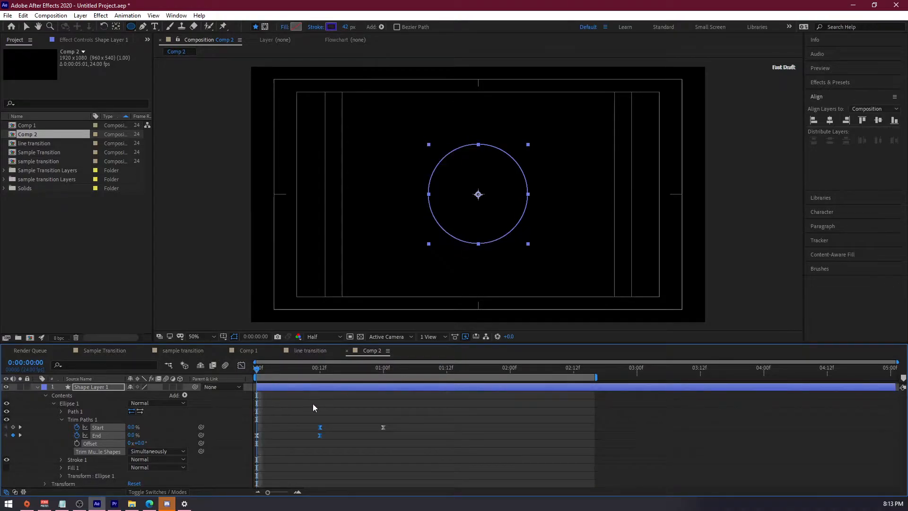
{"action": "key", "text": "space"}
{"action": "key", "text": "space"}
{"action": "key", "text": "space"}
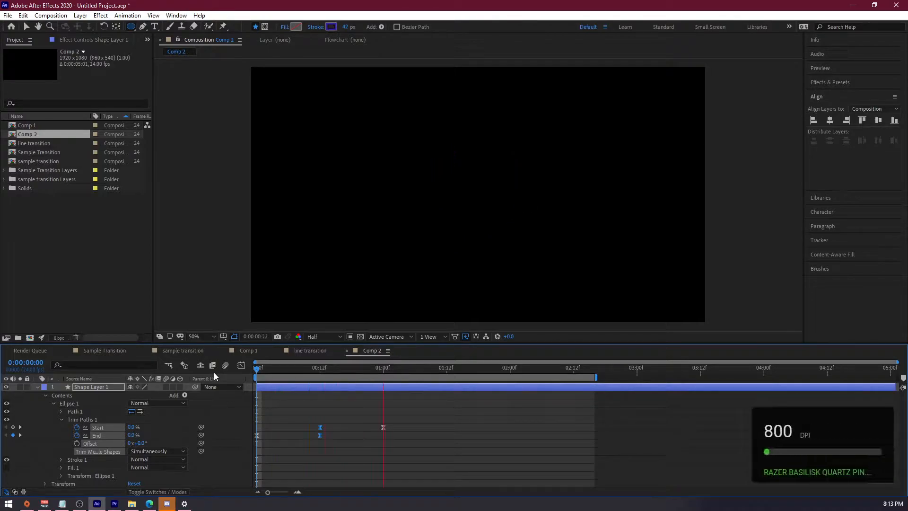
{"action": "key", "text": "space"}
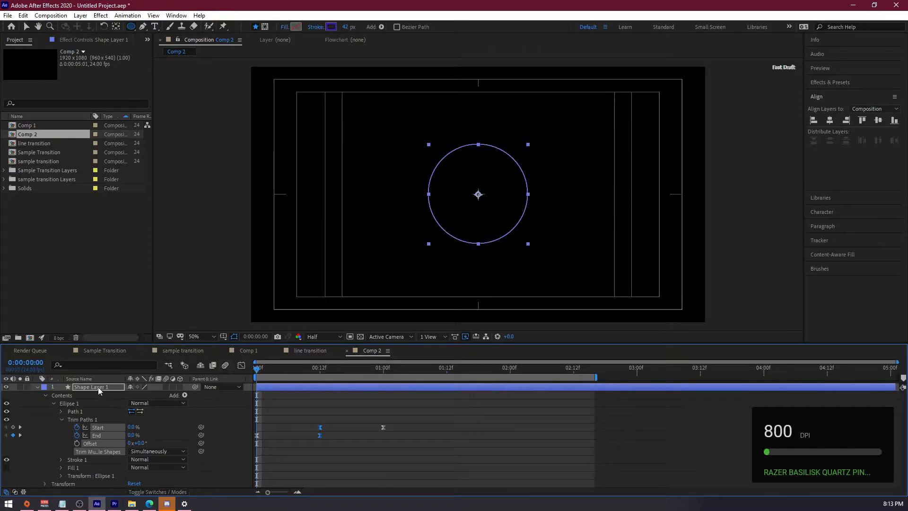
{"action": "mouse_move", "coordinate": [293, 370]}
{"action": "left_mouse_down"}
{"action": "mouse_move", "coordinate": [310, 370]}
{"action": "mouse_move", "coordinate": [178, 379]}
{"action": "left_mouse_up"}
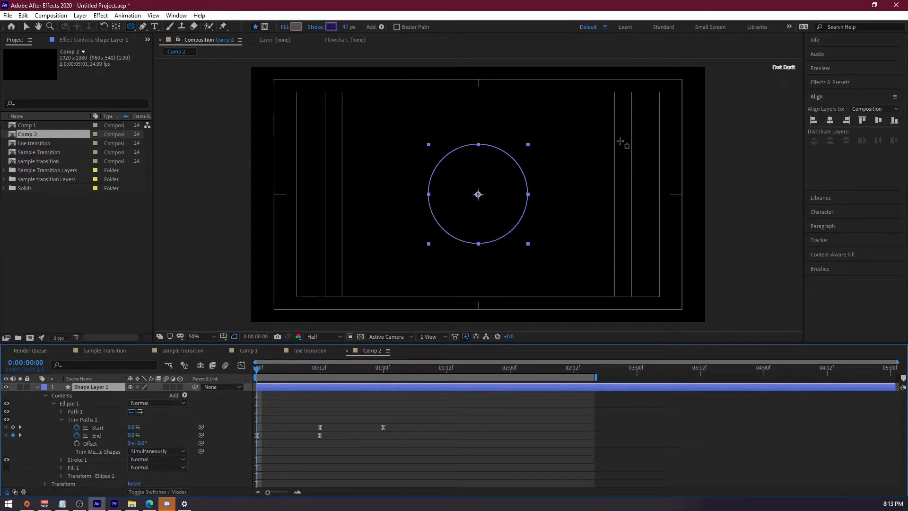
Duplicate the animated ring layer and scale the copy to 144%.
{"action": "key", "text": "u"}
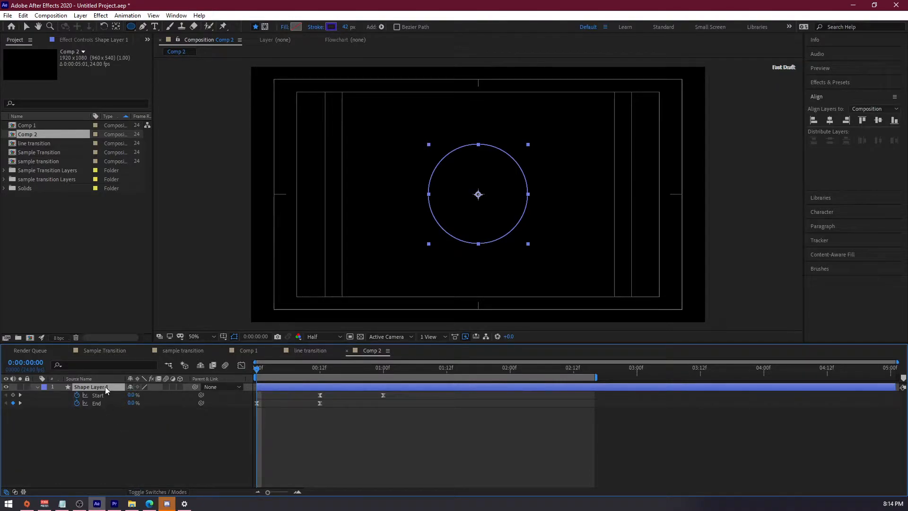
{"action": "key", "text": "ctrl+d"}
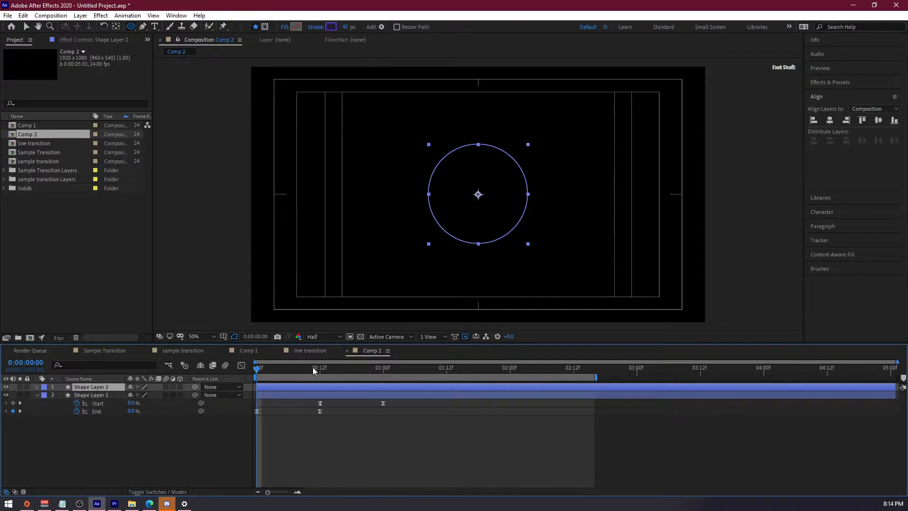
{"action": "left_click", "coordinate": [313, 367]}
{"action": "key", "text": "s"}
{"action": "left_click_drag", "start_coordinate": [164, 395], "coordinate": [303, 89]}
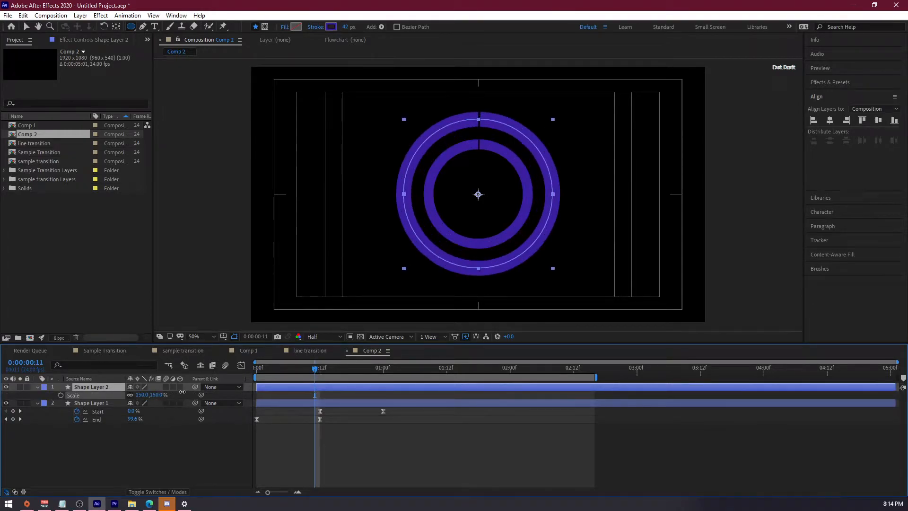
Set the larger ring's stroke width to 111 px and its stroke colour to teal 1E84A1.
{"action": "left_click_drag", "start_coordinate": [346, 29], "coordinate": [381, 28]}
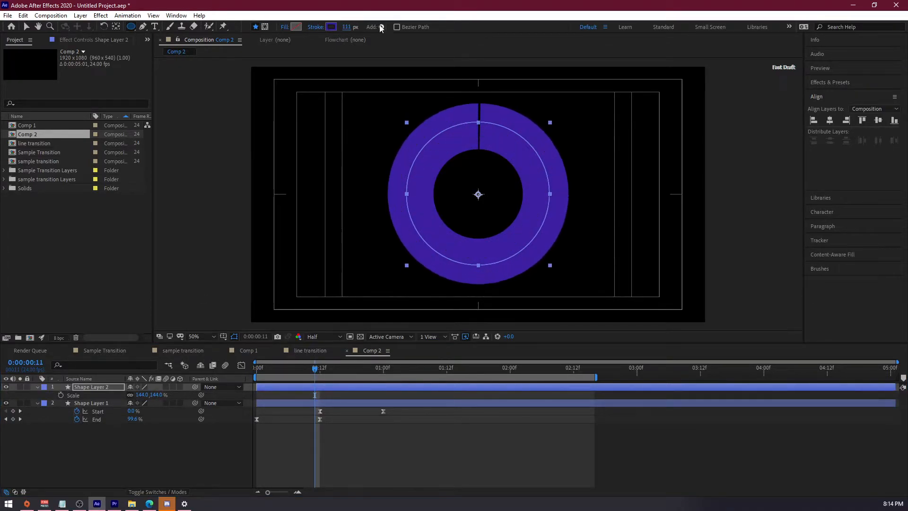
{"action": "left_click", "coordinate": [331, 29]}
{"action": "left_click", "coordinate": [142, 79]}
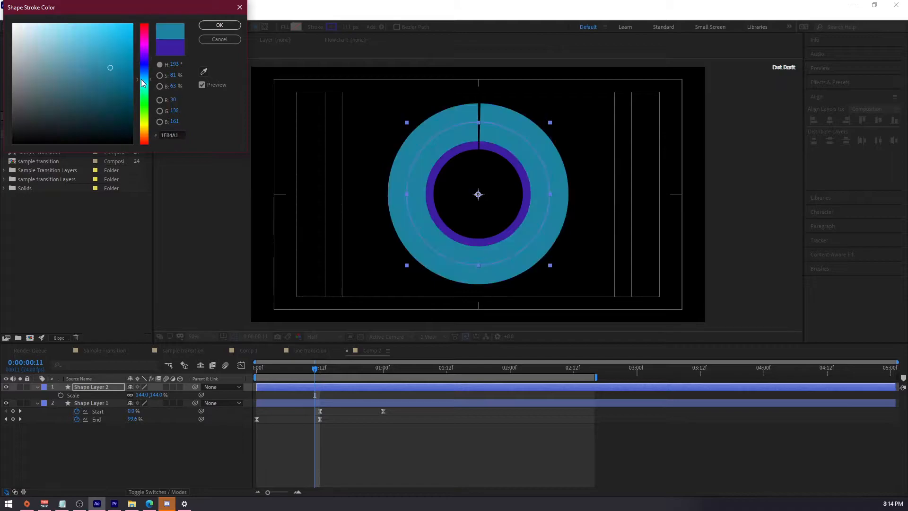
{"action": "left_click", "coordinate": [220, 25]}
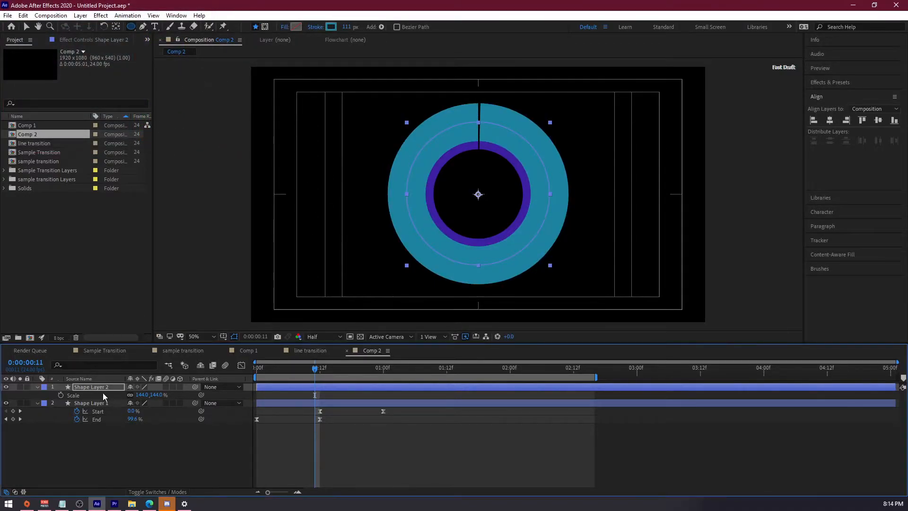
Duplicate the teal ring, place the copy below Shape Layer 1, scale it to 74% and make its stroke pink E71883.
{"action": "key", "text": "ctrl+d"}
{"action": "left_click_drag", "start_coordinate": [105, 388], "coordinate": [131, 440]}
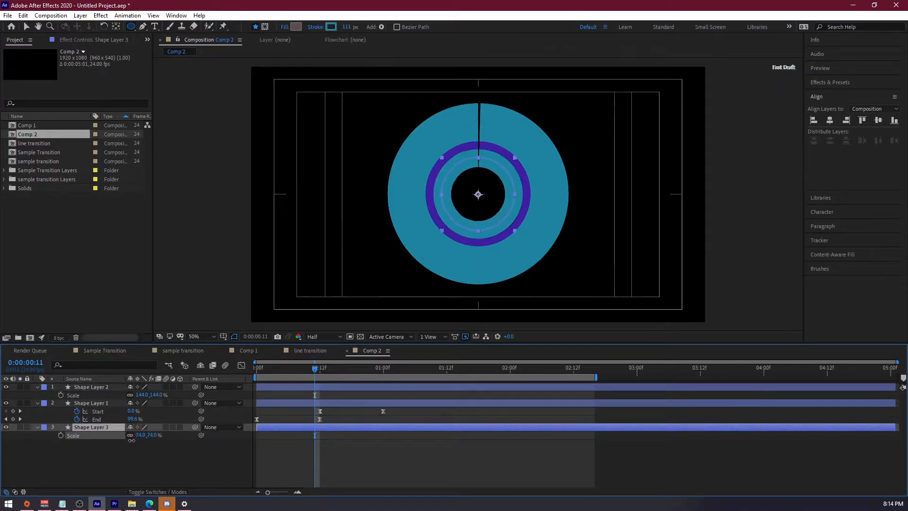
{"action": "left_click", "coordinate": [330, 27]}
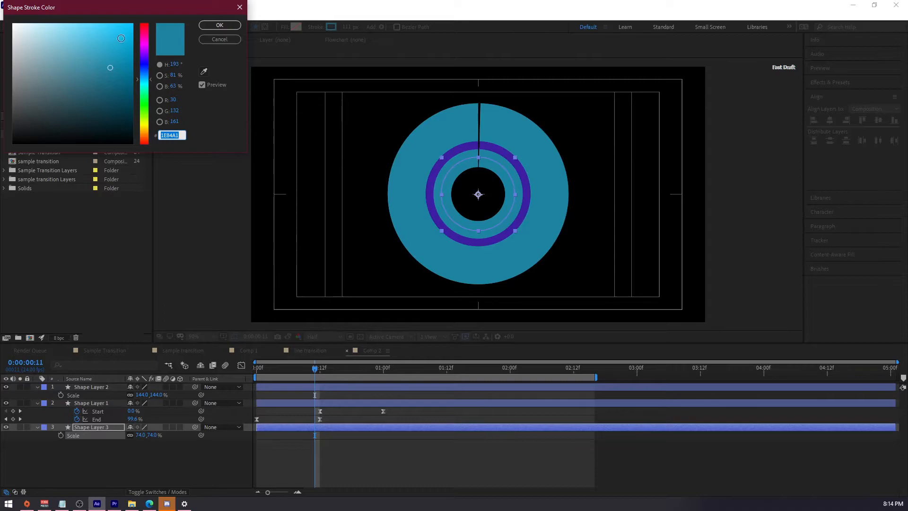
{"action": "left_click", "coordinate": [121, 35]}
{"action": "left_click_drag", "start_coordinate": [150, 74], "coordinate": [145, 53]}
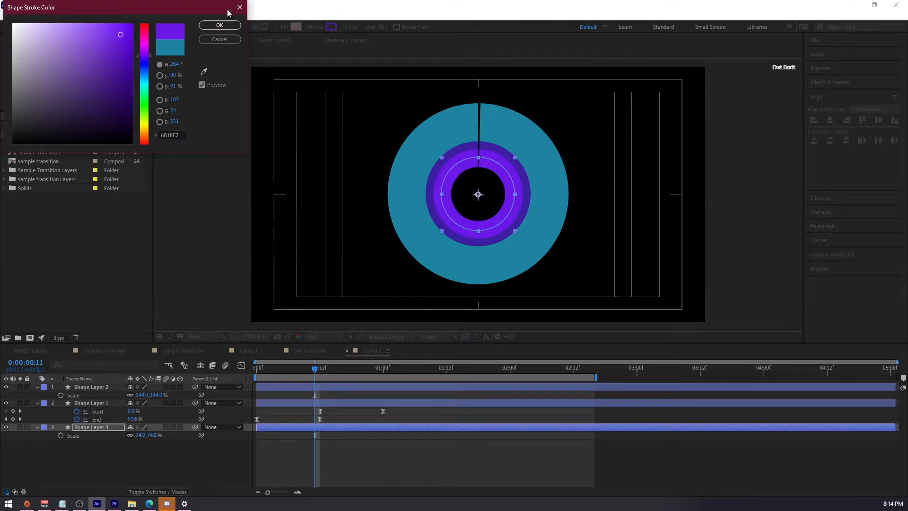
{"action": "left_click", "coordinate": [148, 35]}
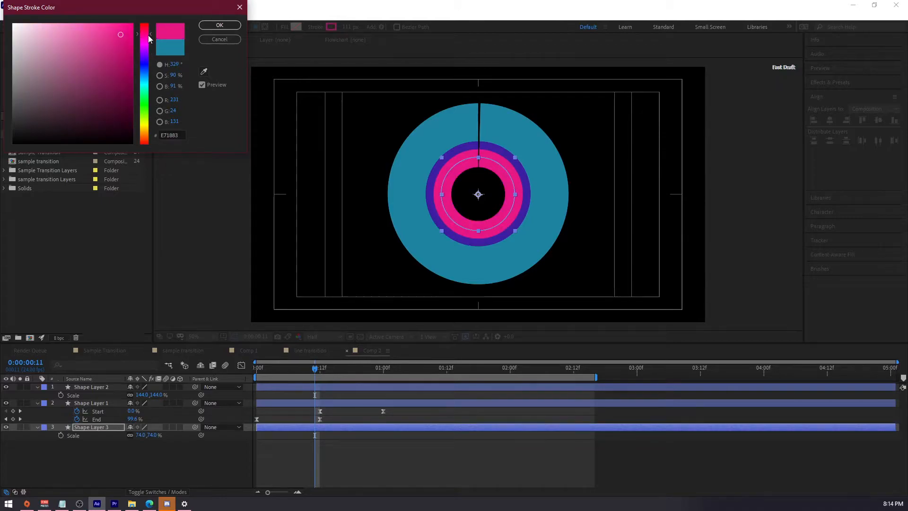
{"action": "left_click", "coordinate": [220, 25]}
Duplicate the pink ring, scale the copy to 44% and set its stroke colour to light pink FFA4D3.
{"action": "key", "text": "ctrl+d"}
{"action": "key", "text": "s"}
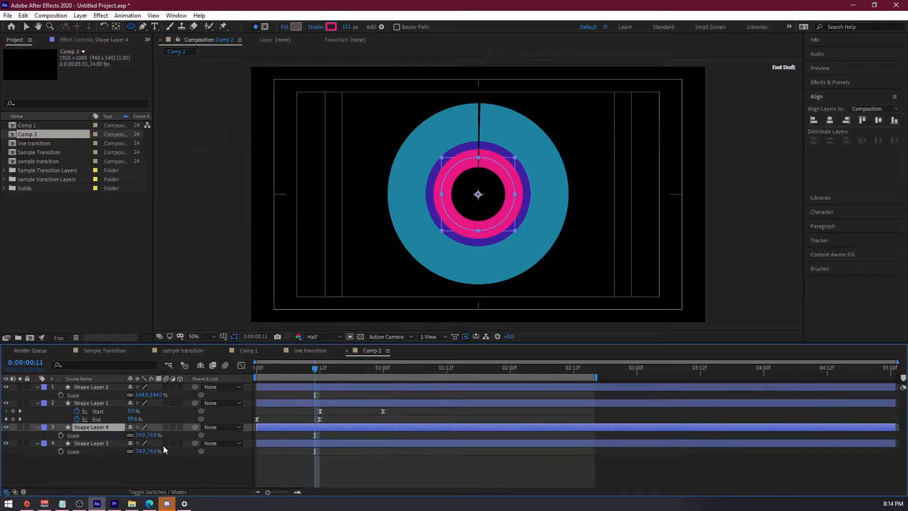
{"action": "left_click_drag", "start_coordinate": [152, 438], "coordinate": [139, 435]}
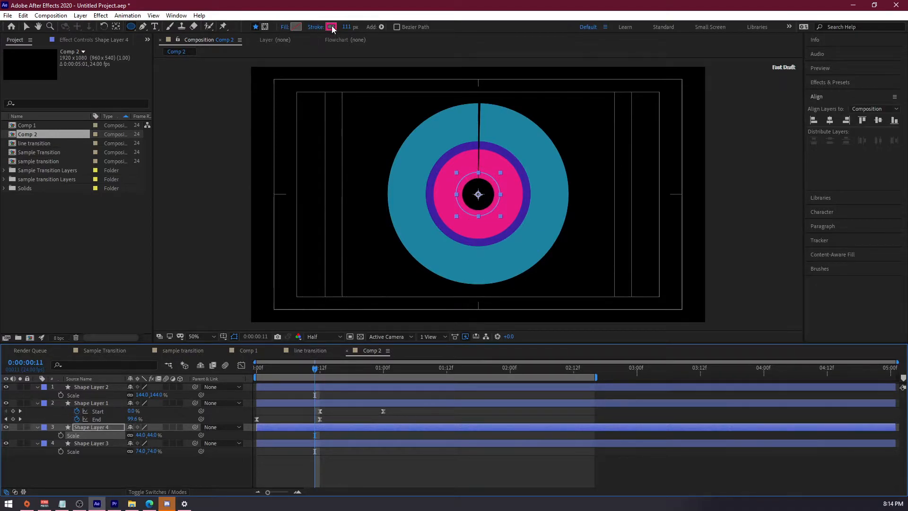
{"action": "left_click", "coordinate": [330, 27]}
{"action": "left_click_drag", "start_coordinate": [82, 62], "coordinate": [55, 17]}
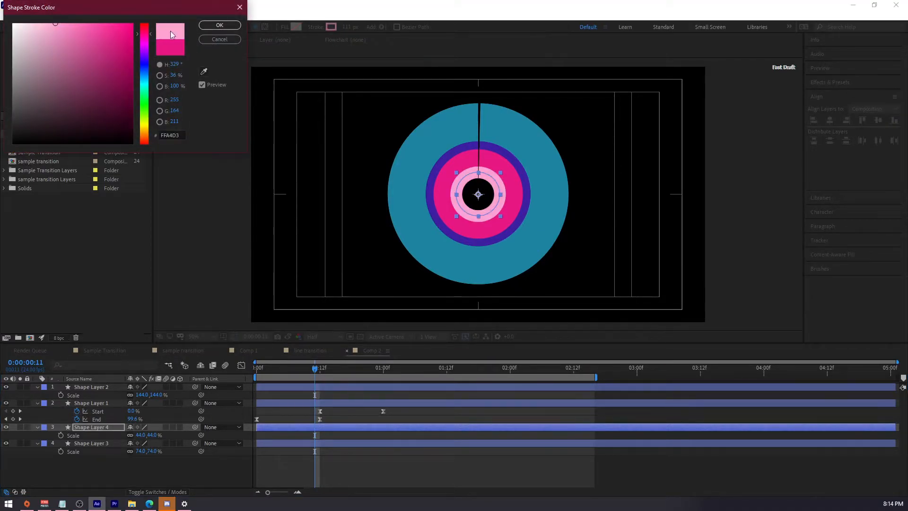
{"action": "left_click", "coordinate": [219, 25]}
Duplicate the light pink ring, scale the copy to 32% and give it a stroke of about 78 px in blue 1E68FF.
{"action": "key", "text": "ctrl+d"}
{"action": "key", "text": "s"}
{"action": "left_click_drag", "start_coordinate": [149, 435], "coordinate": [142, 435]}
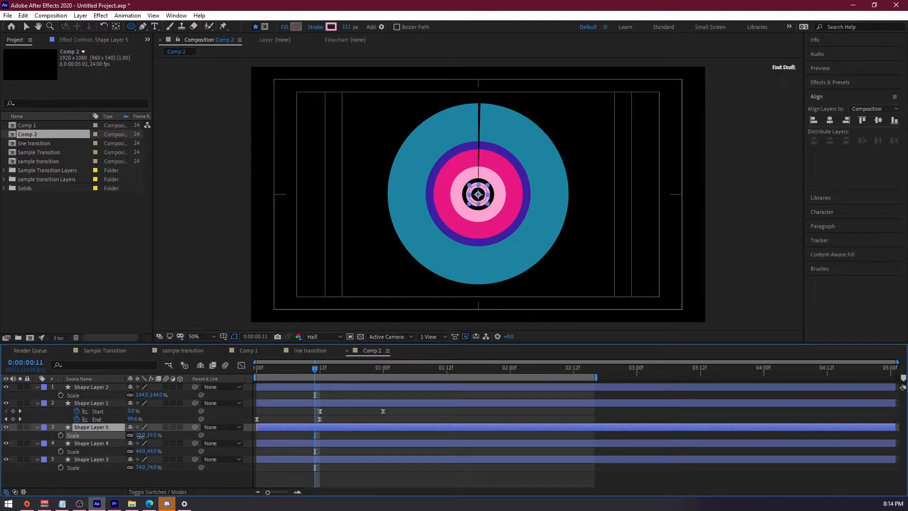
{"action": "left_click_drag", "start_coordinate": [351, 28], "coordinate": [345, 29]}
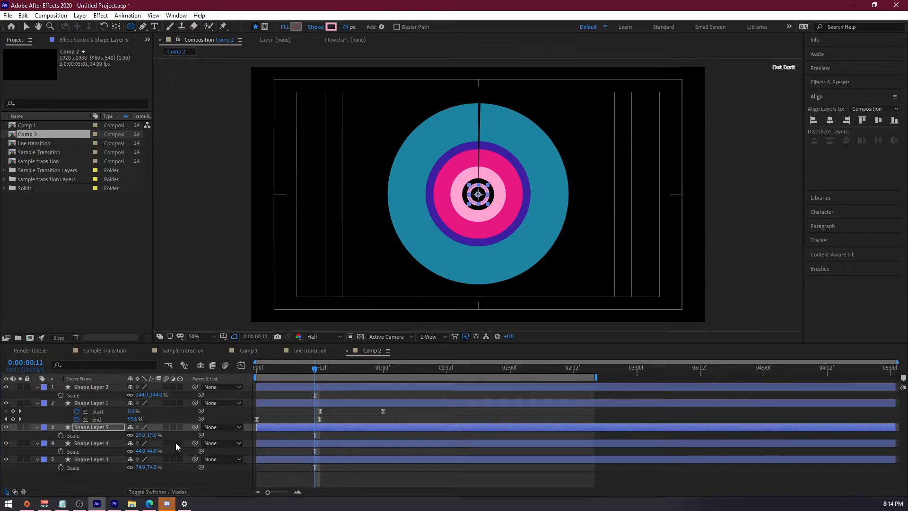
{"action": "left_click_drag", "start_coordinate": [154, 435], "coordinate": [161, 435]}
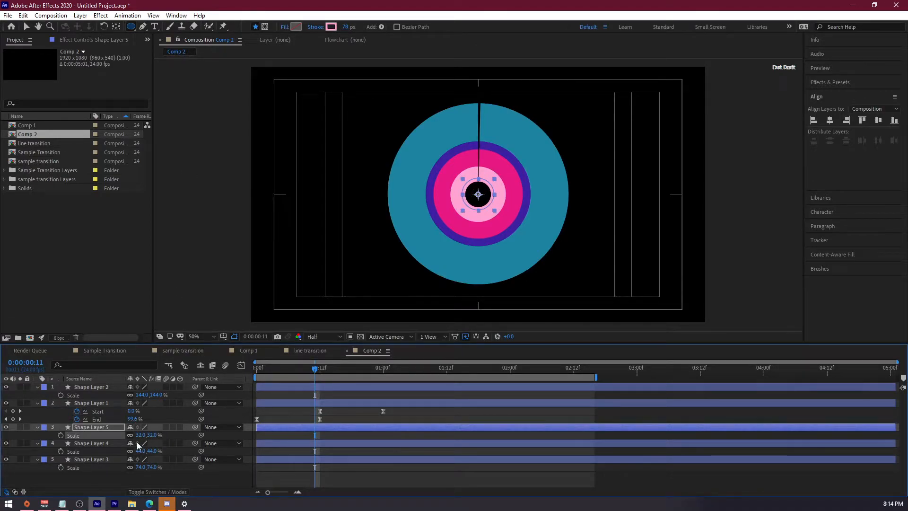
{"action": "left_click", "coordinate": [332, 27]}
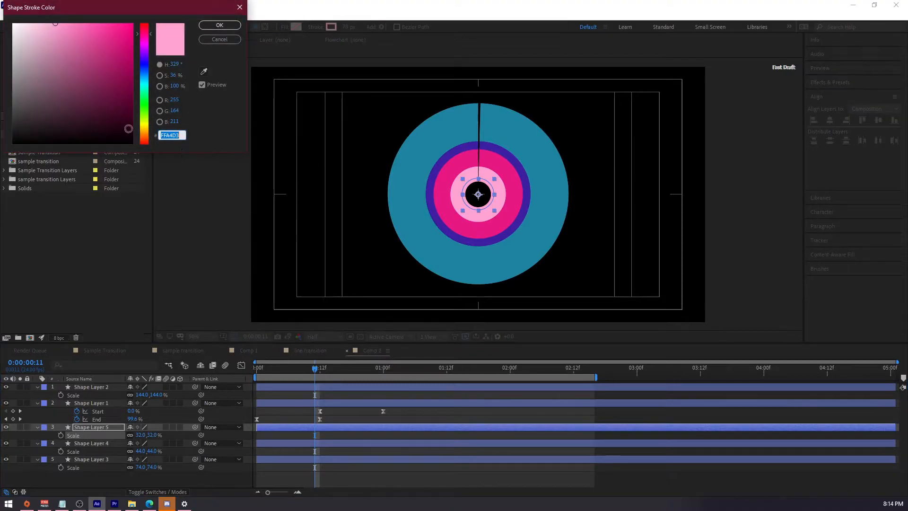
{"action": "left_click", "coordinate": [150, 66]}
{"action": "left_click", "coordinate": [219, 25]}
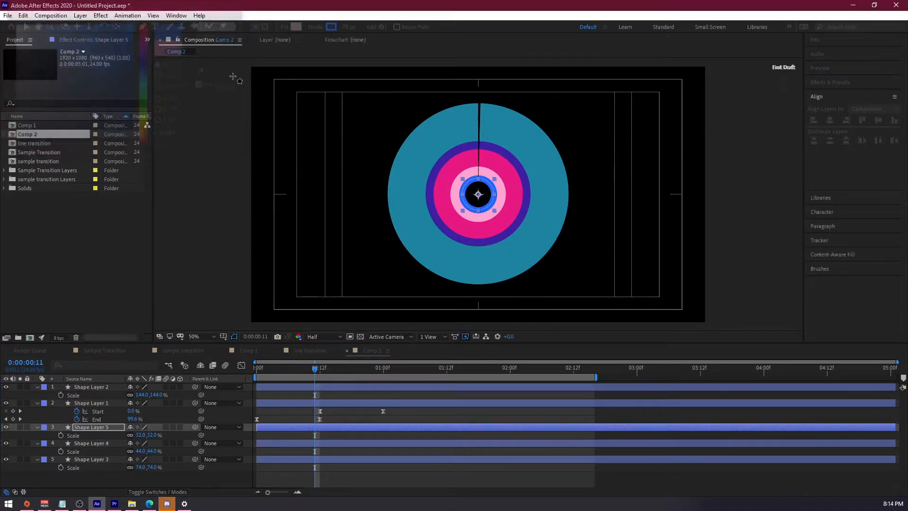
Duplicate the blue ring as a solid centre disc with 14% scale and a 471 px stroke, placed at the bottom of the layer stack.
{"action": "key", "text": "ctrl+d"}
{"action": "left_click_drag", "start_coordinate": [154, 437], "coordinate": [148, 438]}
{"action": "left_click_drag", "start_coordinate": [347, 28], "coordinate": [443, 33]}
{"action": "left_click_drag", "start_coordinate": [546, 45], "coordinate": [553, 44]}
{"action": "left_click_drag", "start_coordinate": [94, 430], "coordinate": [120, 486]}
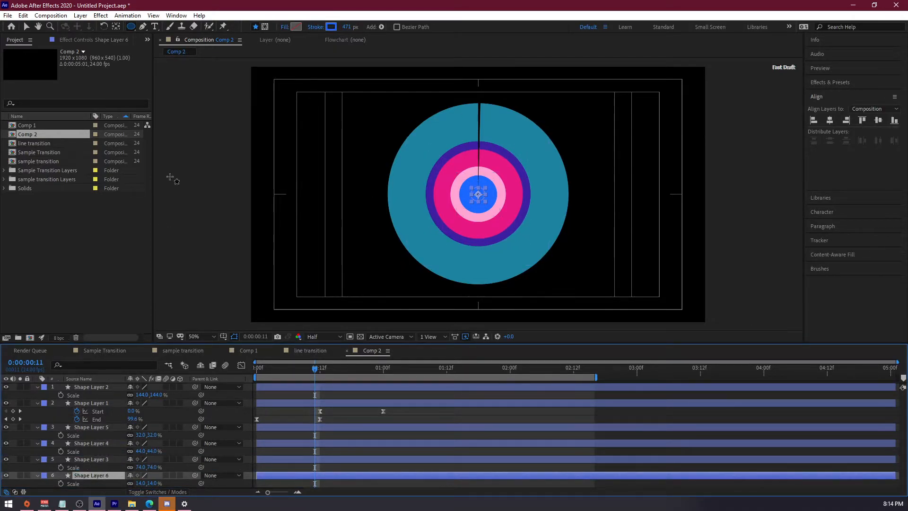
Set the centre disc's stroke colour to a bright turquoise green and deselect the layer.
{"action": "left_click", "coordinate": [331, 26]}
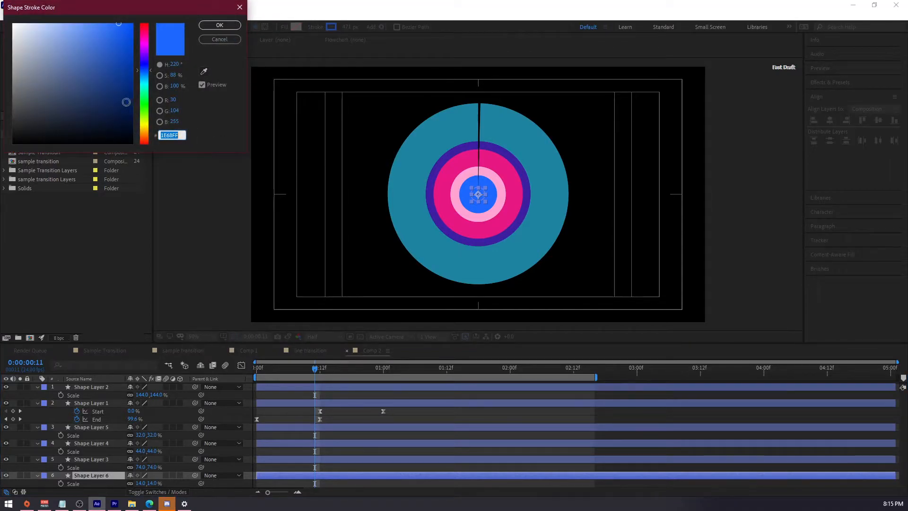
{"action": "left_click", "coordinate": [147, 89]}
{"action": "left_click", "coordinate": [219, 25]}
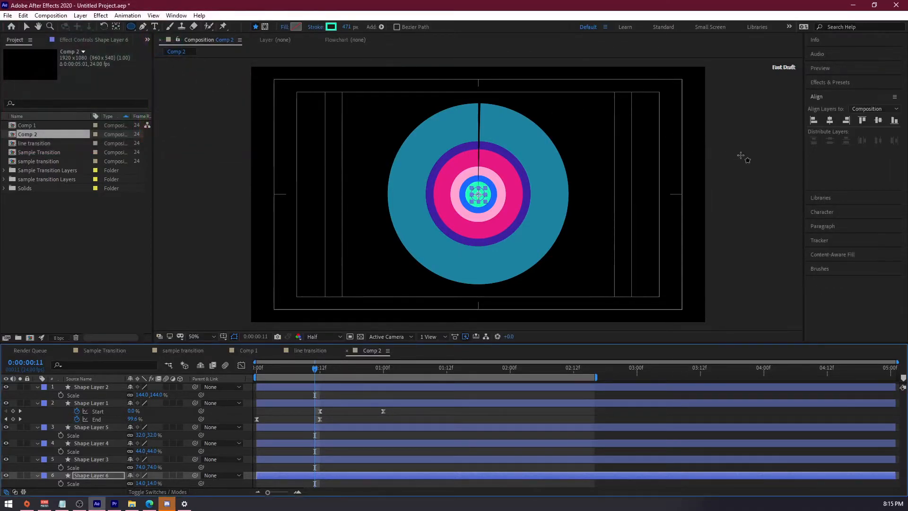
{"action": "left_click", "coordinate": [738, 157]}
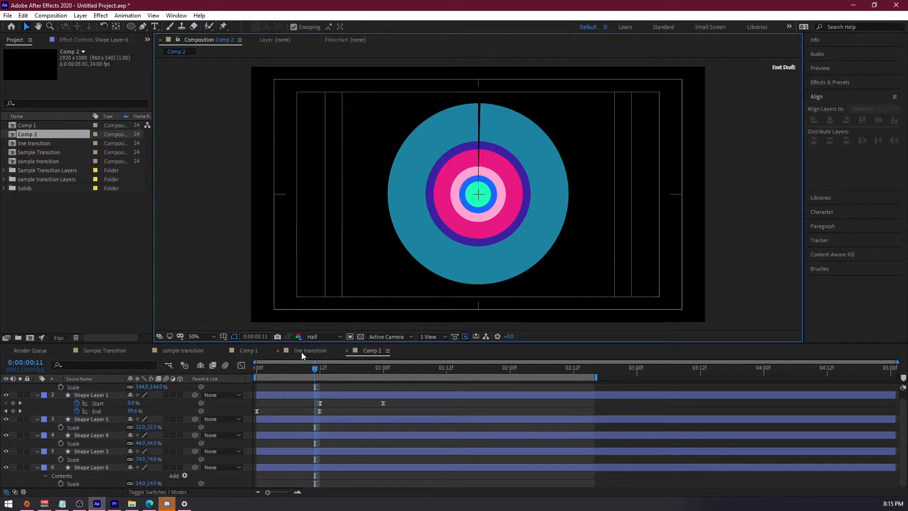
Set the current time to frame 7 and collapse the properties of all layers.
{"action": "mouse_move", "coordinate": [286, 370]}
{"action": "left_mouse_down"}
{"action": "mouse_move", "coordinate": [339, 376]}
{"action": "mouse_move", "coordinate": [282, 382]}
{"action": "mouse_move", "coordinate": [294, 382]}
{"action": "left_mouse_up"}
{"action": "key", "text": "ctrl+a"}
{"action": "key", "text": "u"}
{"action": "key", "text": "u"}
{"action": "left_click", "coordinate": [133, 442]}
Duplicate the teal ring, scale the copy to 246% and set its stroke colour to light blue 40C0E5.
{"action": "left_click", "coordinate": [103, 388]}
{"action": "key", "text": "ctrl+d"}
{"action": "key", "text": "s"}
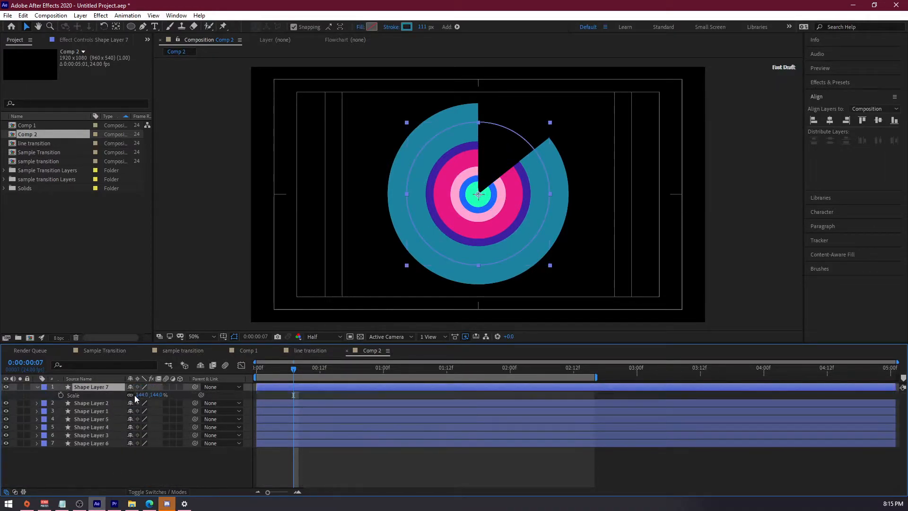
{"action": "left_click_drag", "start_coordinate": [156, 394], "coordinate": [200, 392]}
{"action": "left_click", "coordinate": [407, 26]}
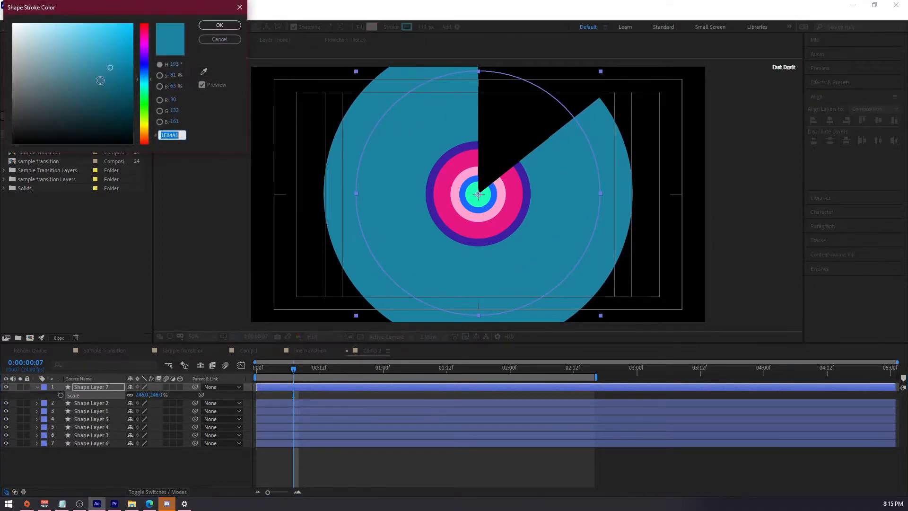
{"action": "left_click", "coordinate": [99, 35]}
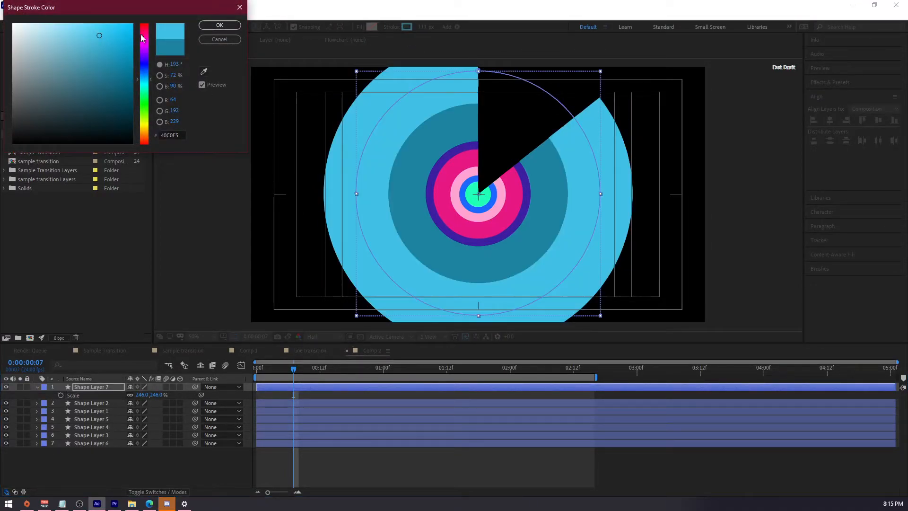
{"action": "left_click", "coordinate": [219, 25]}
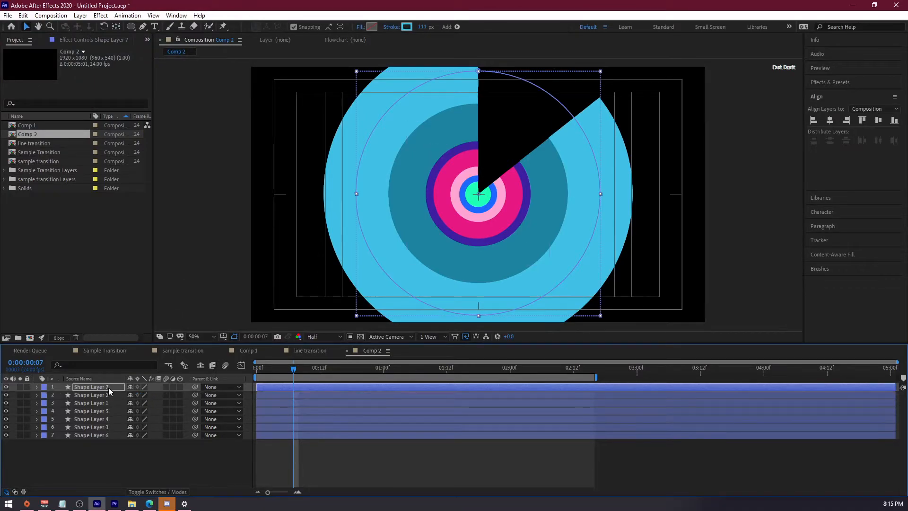
Duplicate the light blue ring, scale the copy to 439% and give it an 86 px stroke in blue 4057E5.
{"action": "key", "text": "ctrl+d"}
{"action": "left_click_drag", "start_coordinate": [160, 396], "coordinate": [242, 387]}
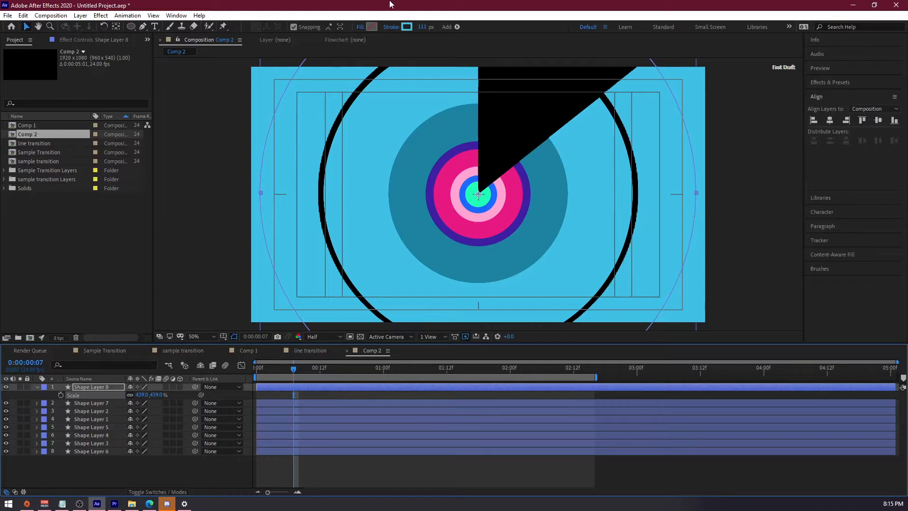
{"action": "left_click_drag", "start_coordinate": [421, 27], "coordinate": [411, 25]}
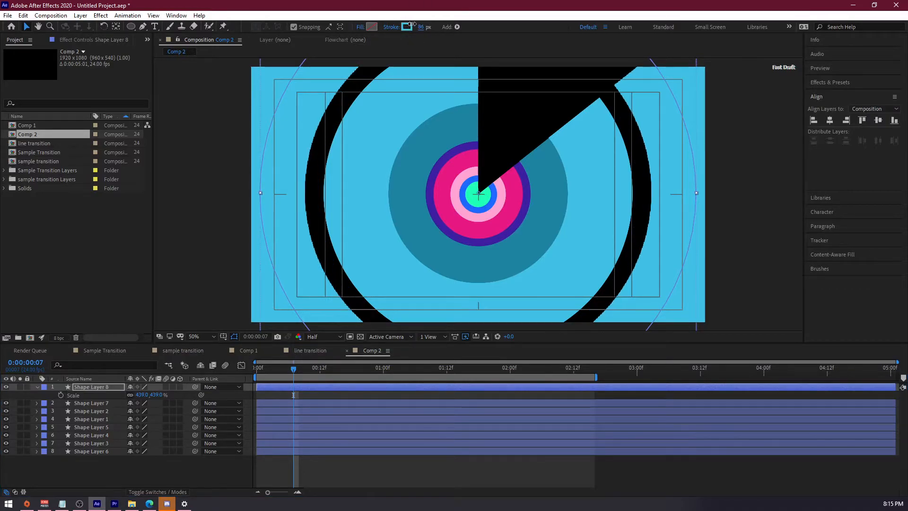
{"action": "left_click", "coordinate": [405, 27]}
{"action": "left_click_drag", "start_coordinate": [144, 78], "coordinate": [144, 67]}
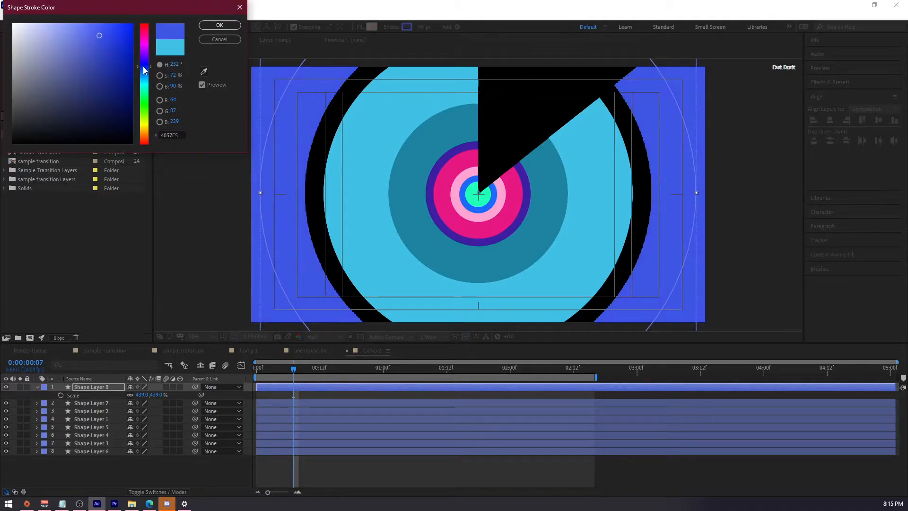
{"action": "left_click", "coordinate": [220, 25]}
Duplicate the outermost blue ring, scale the copy to 330% and give it a 25 px stroke in dark navy blue.
{"action": "left_click", "coordinate": [93, 386]}
{"action": "key", "text": "ctrl+d"}
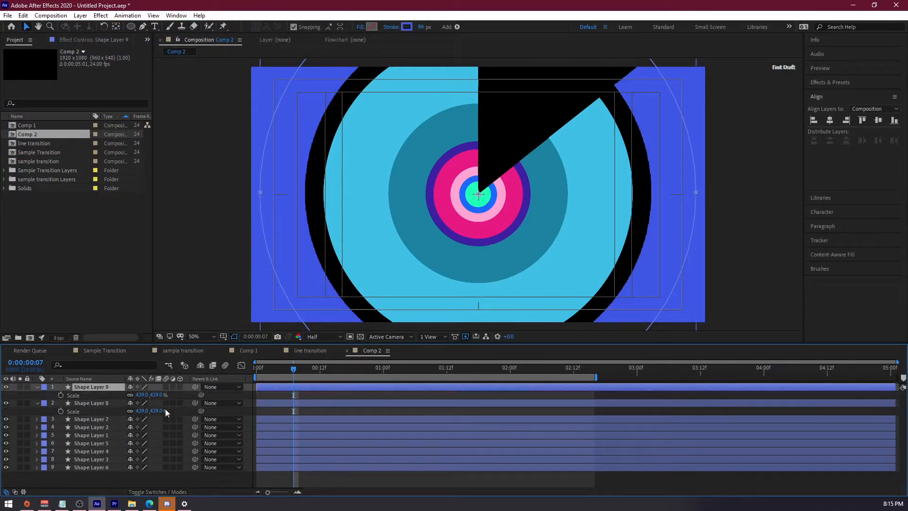
{"action": "mouse_move", "coordinate": [156, 394]}
{"action": "left_mouse_down"}
{"action": "mouse_move", "coordinate": [392, 5]}
{"action": "mouse_move", "coordinate": [411, 30]}
{"action": "mouse_move", "coordinate": [368, 36]}
{"action": "left_mouse_up"}
{"action": "left_click_drag", "start_coordinate": [156, 394], "coordinate": [151, 394]}
{"action": "left_click", "coordinate": [406, 26]}
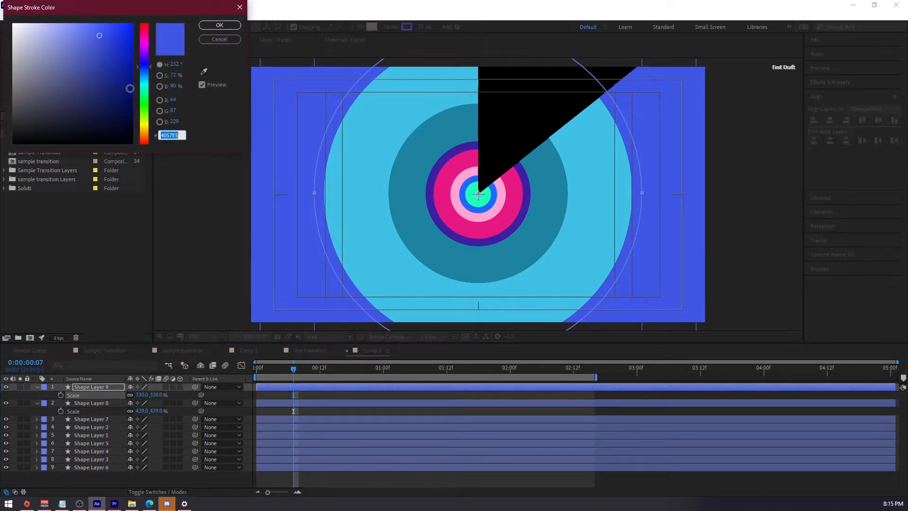
{"action": "left_click", "coordinate": [130, 88]}
{"action": "left_click", "coordinate": [220, 25]}
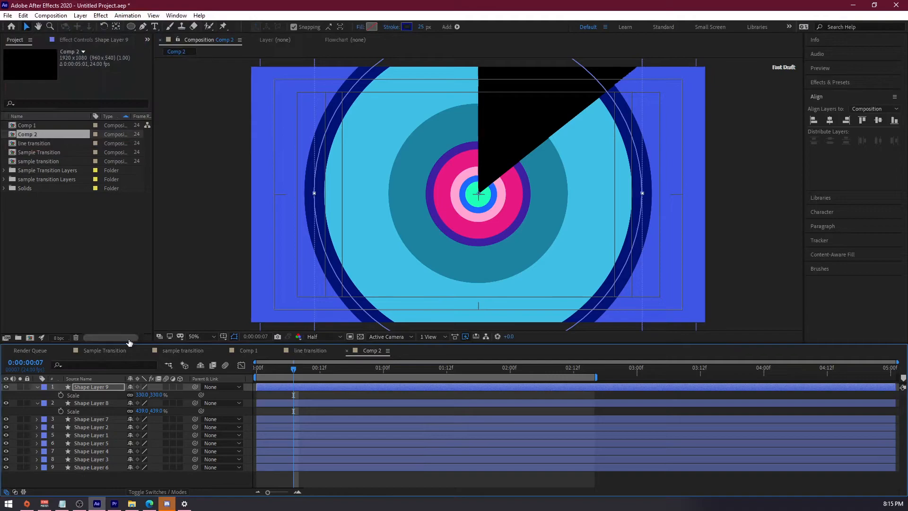
Collapse all layers, duplicate the teal ring at 210% scale and set the copy's stroke colour to white.
{"action": "key", "text": "ctrl+a"}
{"action": "key", "text": "u"}
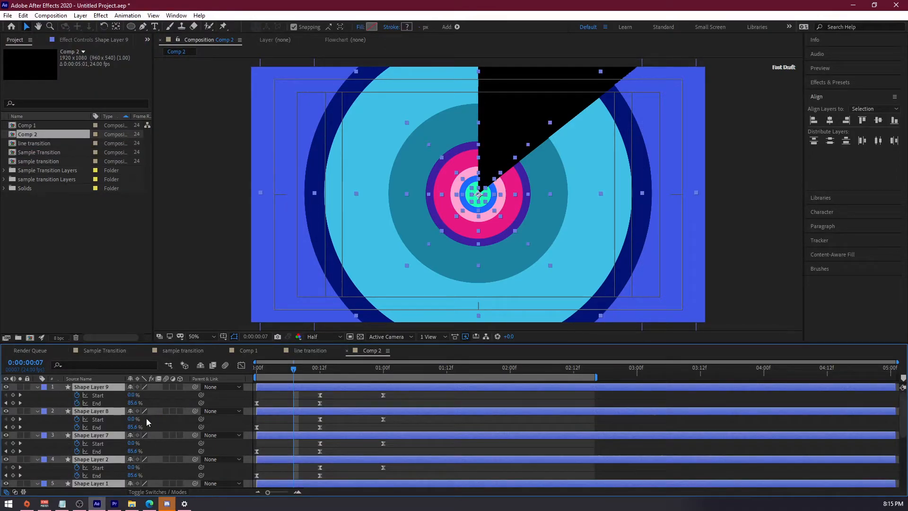
{"action": "key", "text": "u"}
{"action": "left_click", "coordinate": [110, 411]}
{"action": "key", "text": "ctrl+d"}
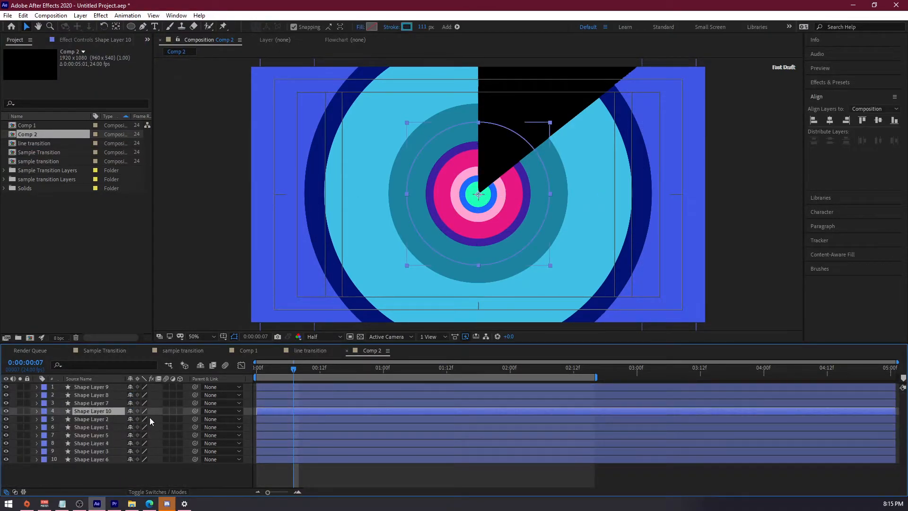
{"action": "key", "text": "s"}
{"action": "left_click_drag", "start_coordinate": [156, 418], "coordinate": [309, 90]}
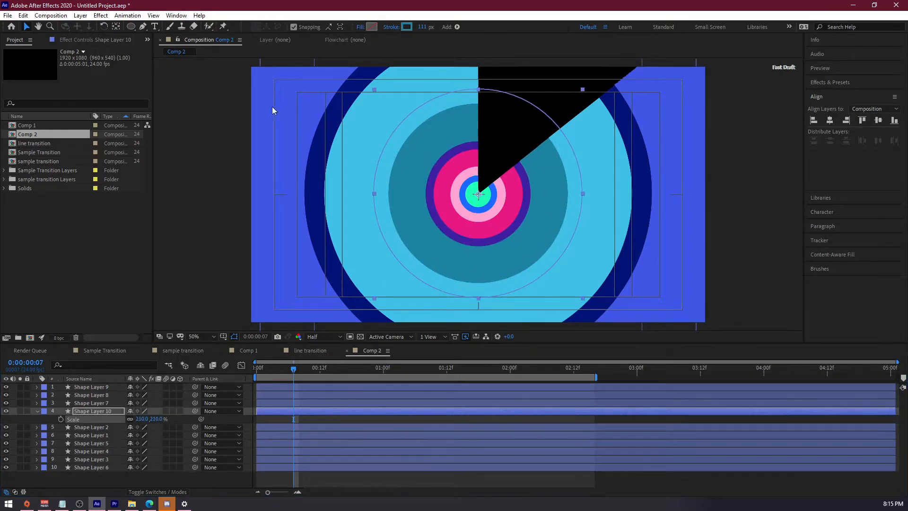
{"action": "left_click", "coordinate": [407, 27]}
{"action": "left_click", "coordinate": [13, 24]}
{"action": "left_click", "coordinate": [219, 24]}
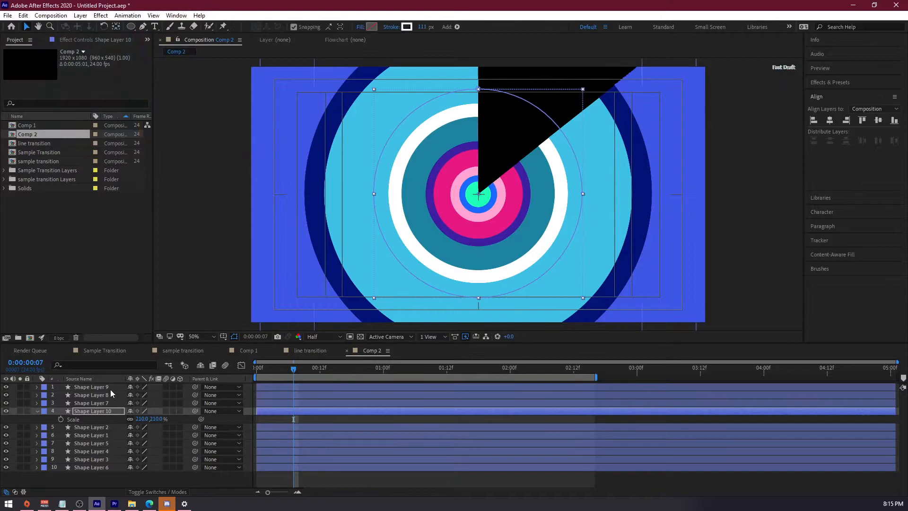
Place the white ring at the top of the layer stack and reduce its stroke width to 5 px.
{"action": "left_click_drag", "start_coordinate": [94, 409], "coordinate": [103, 386]}
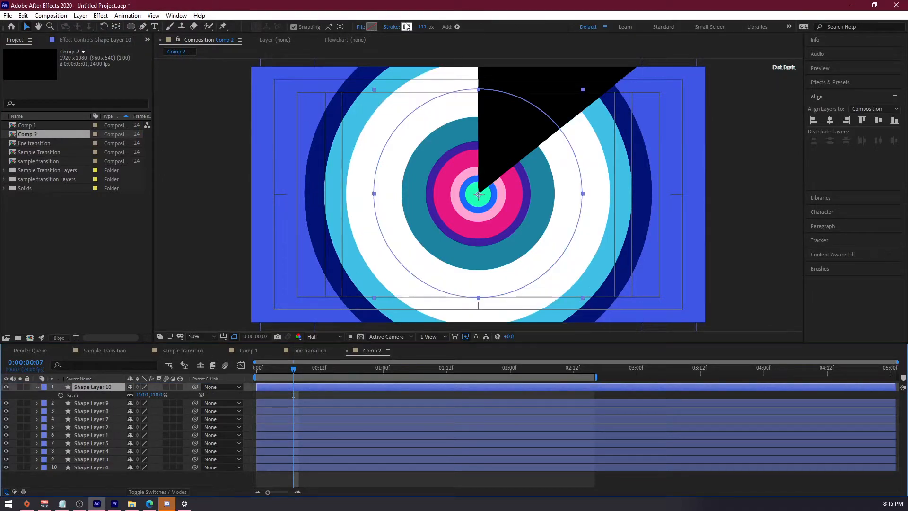
{"action": "left_click_drag", "start_coordinate": [422, 27], "coordinate": [378, 30]}
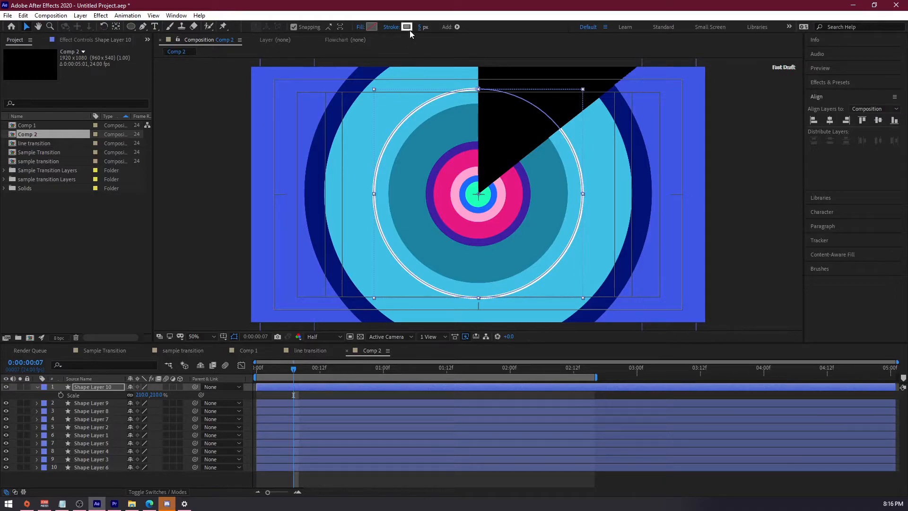
{"action": "left_click", "coordinate": [202, 378]}
Duplicate the thin white ring twice, scaling one copy to 71% and the other to 396%.
{"action": "key", "text": "ctrl+d"}
{"action": "left_click_drag", "start_coordinate": [156, 395], "coordinate": [100, 406]}
{"action": "key", "text": "ctrl+d"}
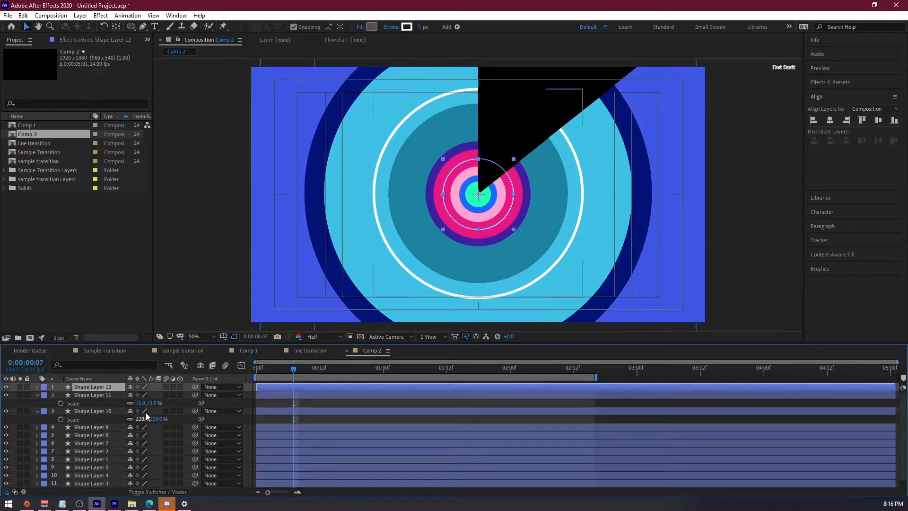
{"action": "key", "text": "s"}
{"action": "left_click_drag", "start_coordinate": [152, 394], "coordinate": [293, 377]}
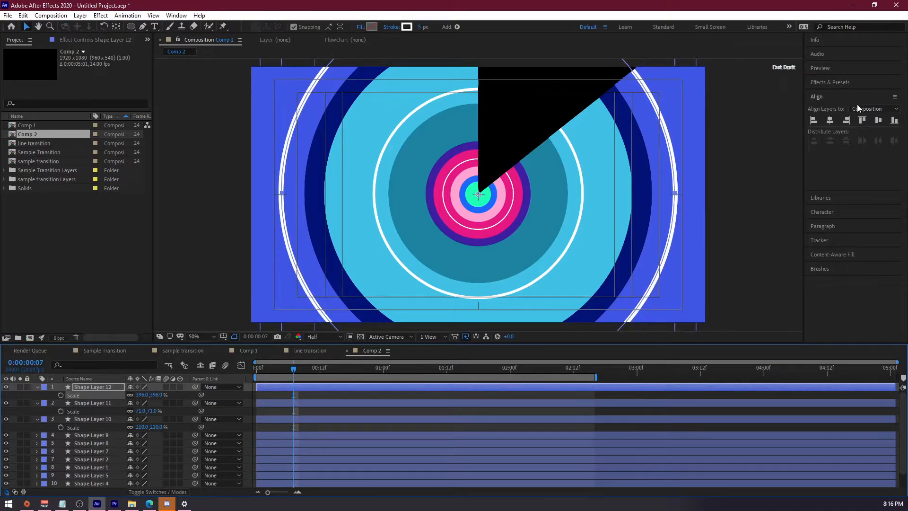
{"action": "left_click", "coordinate": [773, 163]}
Preview the ring animation up to frame 12 and collapse the properties of all layers.
{"action": "left_click_drag", "start_coordinate": [258, 373], "coordinate": [319, 376]}
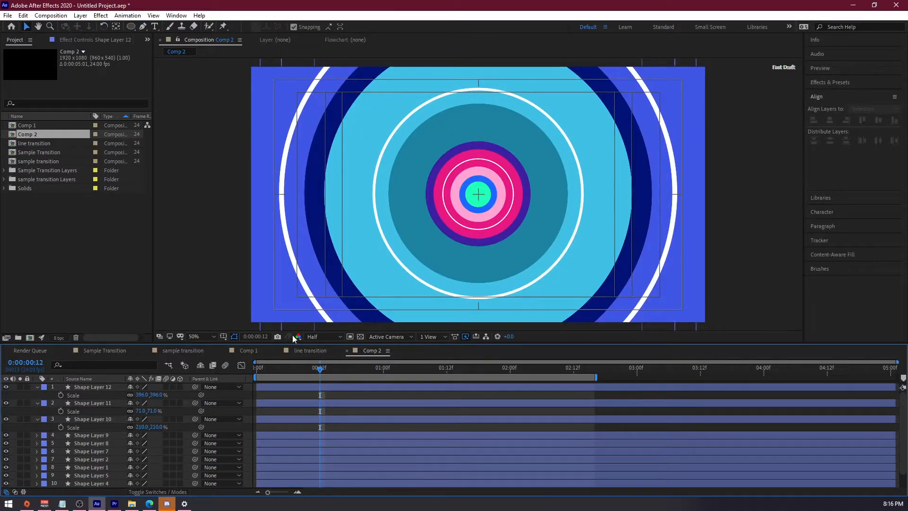
{"action": "key", "text": "ctrl+s"}
{"action": "left_click", "coordinate": [407, 261]}
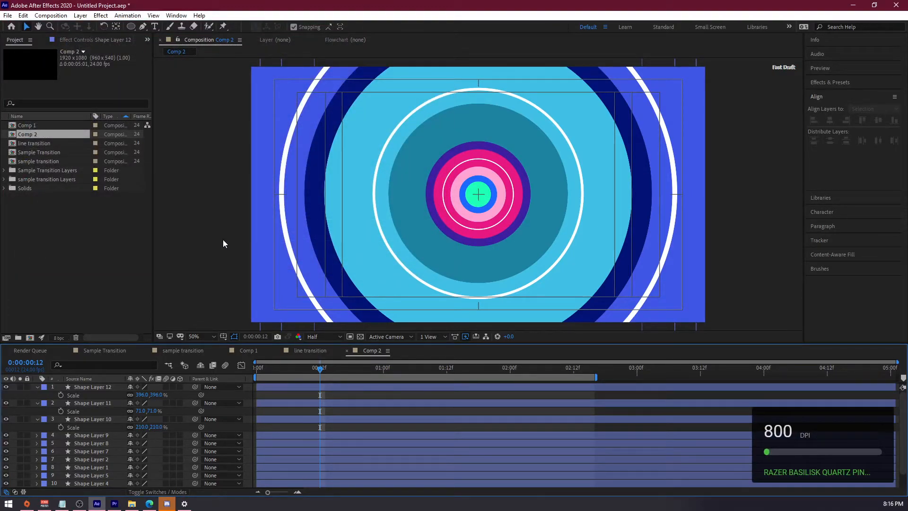
{"action": "left_click_drag", "start_coordinate": [285, 374], "coordinate": [319, 376]}
{"action": "key", "text": "ctrl+a"}
{"action": "key", "text": "u"}
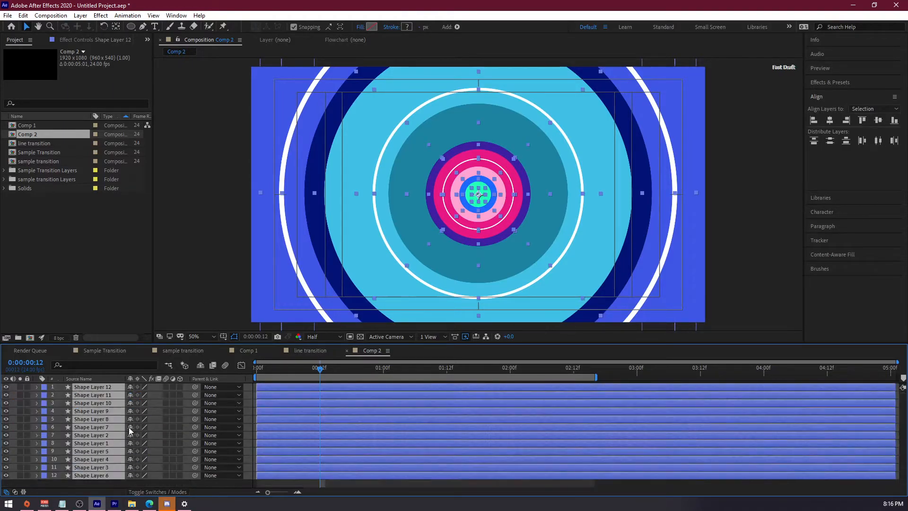
{"action": "left_click", "coordinate": [116, 483]}
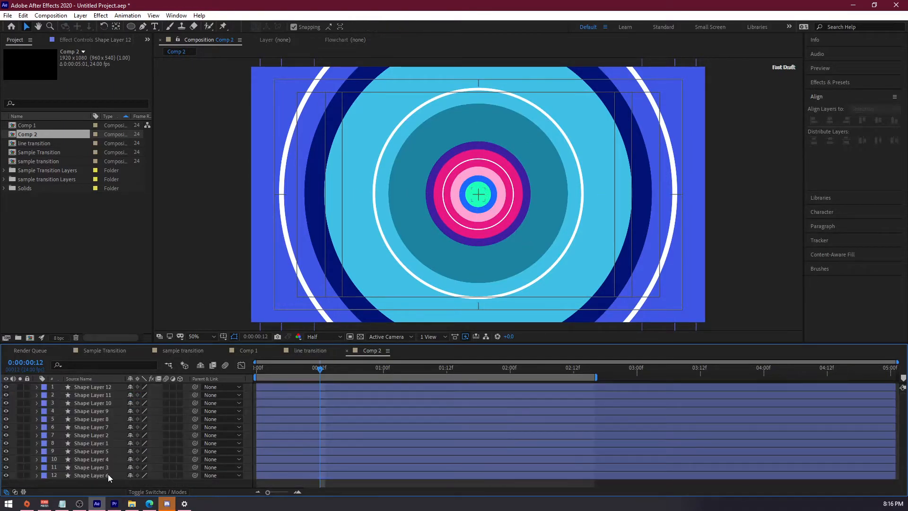
Mirror the middle white ring, Shape Layer 10, by unlinking its scale and setting the horizontal value to -210%, and check it at frame 5.
{"action": "left_click", "coordinate": [105, 404]}
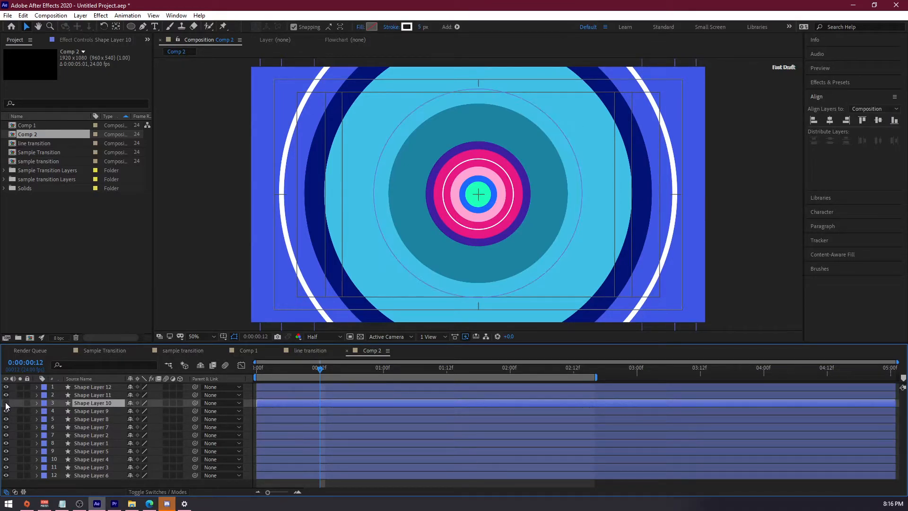
{"action": "key", "text": "s"}
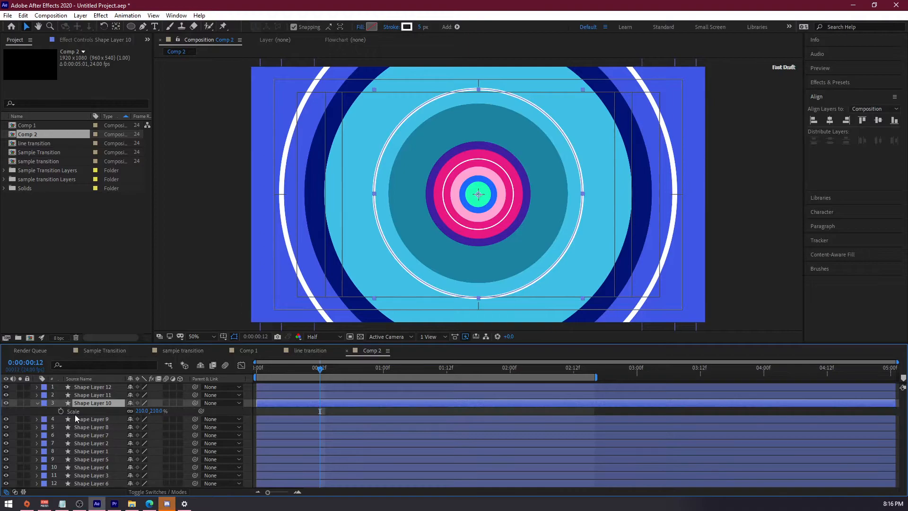
{"action": "left_click", "coordinate": [141, 410]}
{"action": "type", "text": "-"}
{"action": "left_click", "coordinate": [188, 272]}
{"action": "left_click", "coordinate": [273, 369]}
{"action": "mouse_move", "coordinate": [285, 369]}
{"action": "left_mouse_down"}
{"action": "mouse_move", "coordinate": [307, 369]}
{"action": "mouse_move", "coordinate": [273, 373]}
{"action": "mouse_move", "coordinate": [283, 370]}
{"action": "left_mouse_up"}
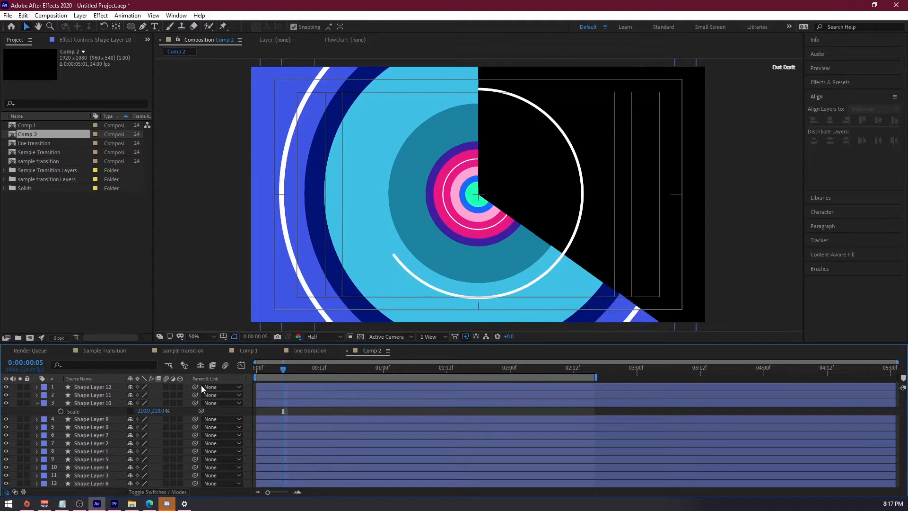
Mirror the teal ring, Shape Layer 2, by unlinking its scale and setting the horizontal value to -144%.
{"action": "left_click", "coordinate": [93, 442]}
{"action": "key", "text": "s"}
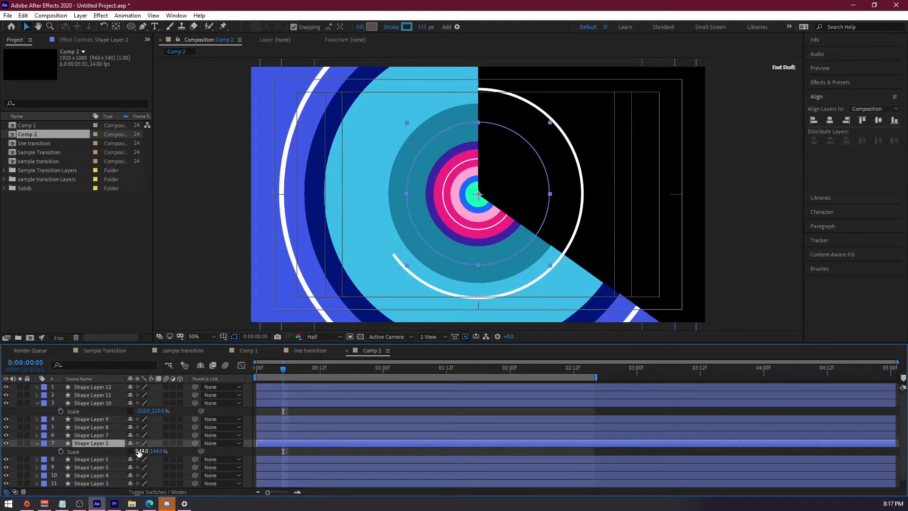
{"action": "left_click", "coordinate": [140, 451]}
{"action": "type", "text": "-144"}
{"action": "key", "text": "Return"}
Mirror the outer blue ring, Shape Layer 8, by unlinking its scale and setting the horizontal value to -439%.
{"action": "left_click", "coordinate": [102, 427]}
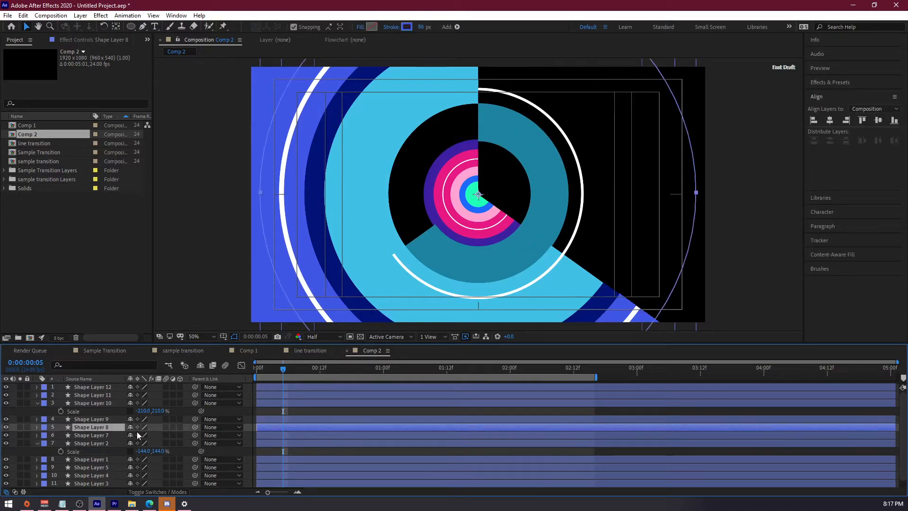
{"action": "key", "text": "s"}
{"action": "left_click", "coordinate": [142, 435]}
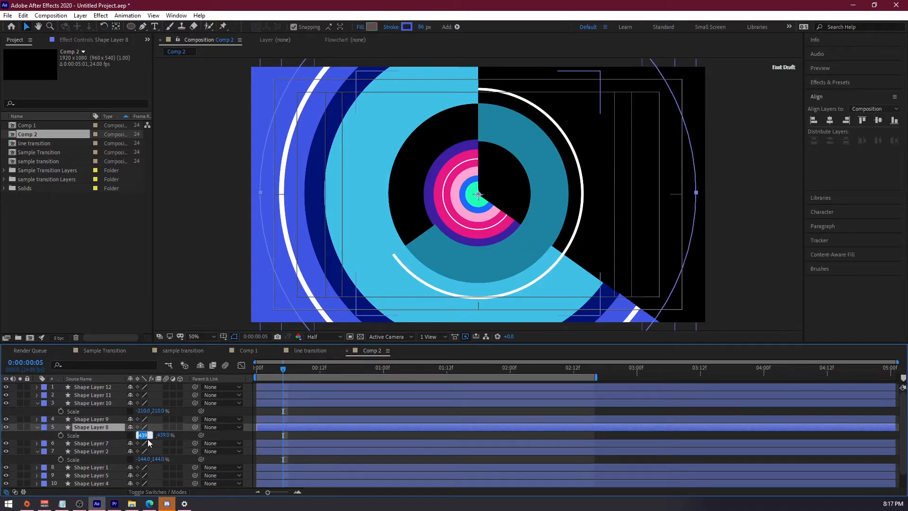
{"action": "type", "text": "-439"}
{"action": "key", "text": "Return"}
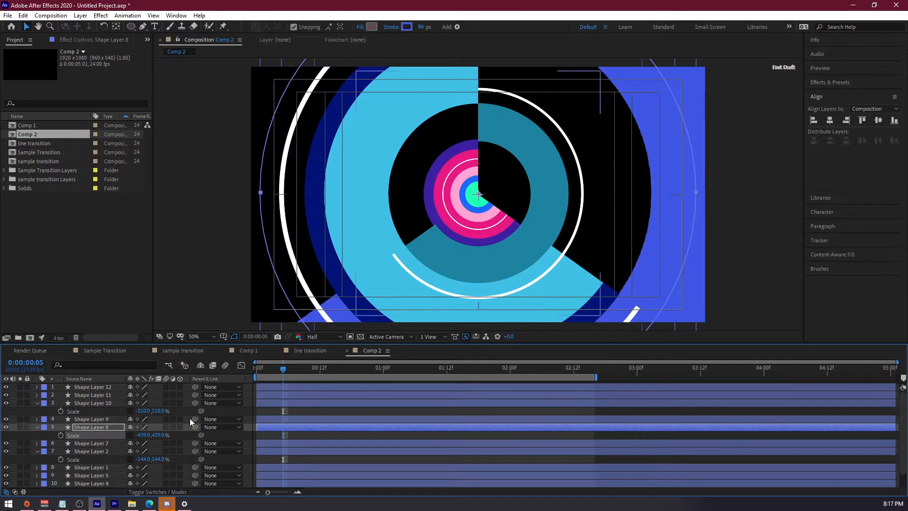
Mirror the largest white ring, Shape Layer 12, with an unlinked horizontal scale of -396%.
{"action": "left_click", "coordinate": [94, 387]}
{"action": "key", "text": "s"}
{"action": "left_click", "coordinate": [141, 394]}
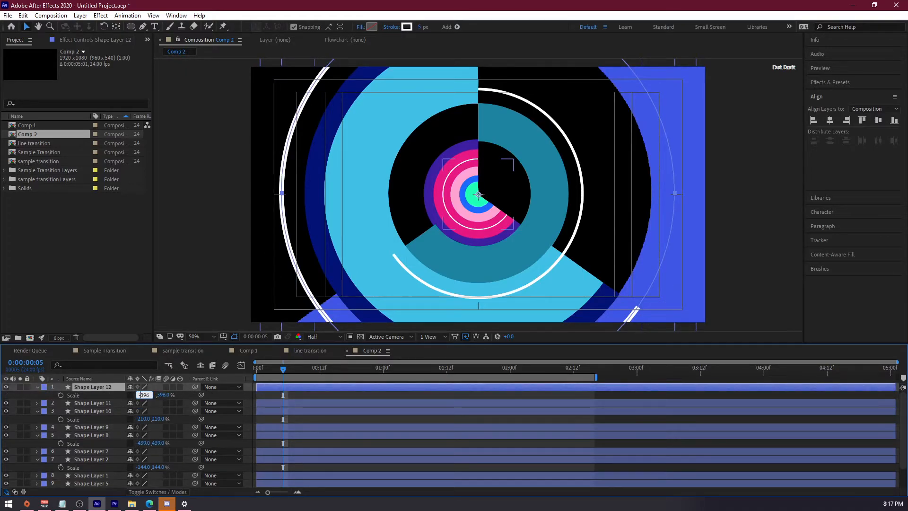
{"action": "type", "text": "-396"}
{"action": "key", "text": "Return"}
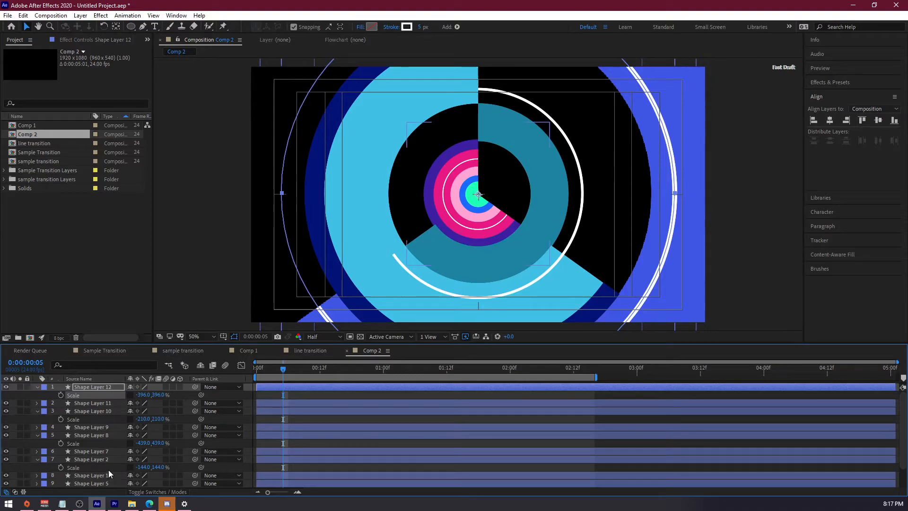
Mirror the light pink ring, Shape Layer 4, with an unlinked horizontal scale of -44%.
{"action": "scroll", "coordinate": [103, 473], "scroll_direction": "down", "scroll_amount": 3}
{"action": "left_click", "coordinate": [93, 467]}
{"action": "key", "text": "s"}
{"action": "left_click", "coordinate": [140, 475]}
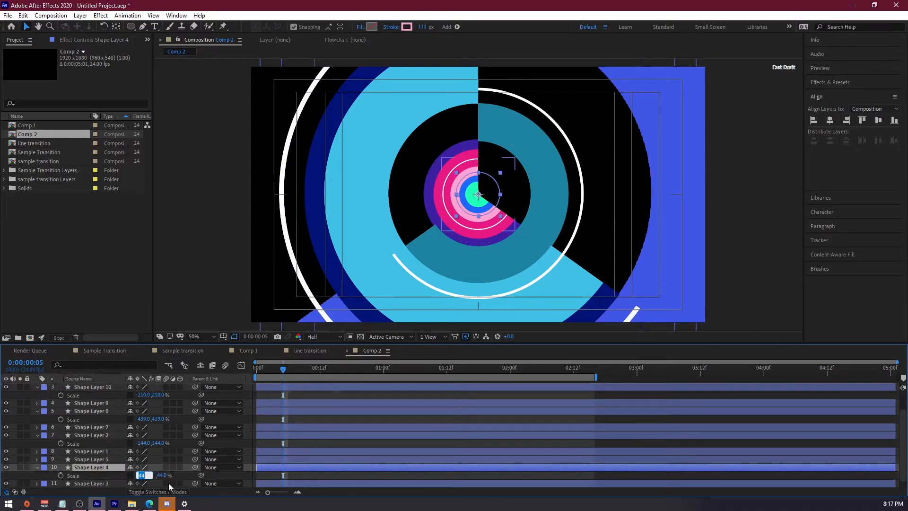
{"action": "type", "text": "-"}
{"action": "key", "text": "Return"}
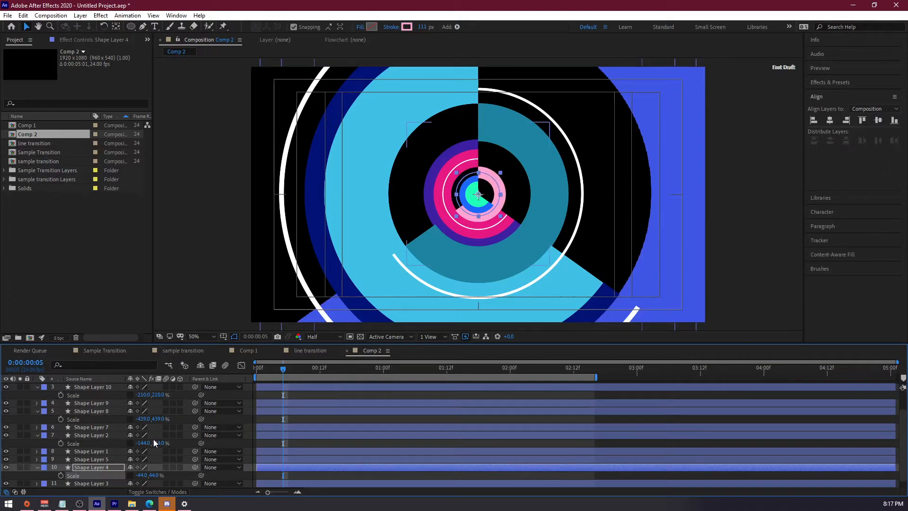
Mirror the green centre circle, Shape Layer 6, with an unlinked horizontal scale of -14%, and check the rings at frame 8.
{"action": "scroll", "coordinate": [140, 459], "scroll_direction": "down", "scroll_amount": 1}
{"action": "left_click", "coordinate": [103, 482]}
{"action": "key", "text": "s"}
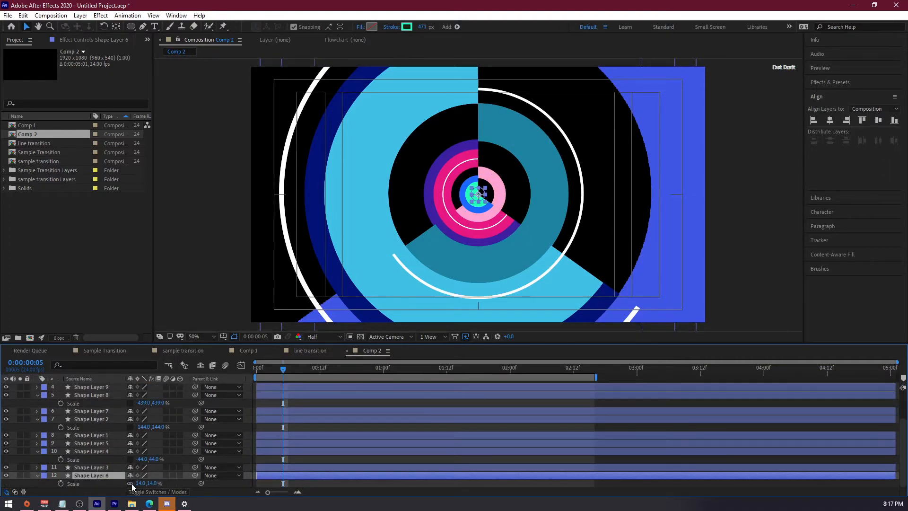
{"action": "left_click", "coordinate": [140, 483]}
{"action": "key", "text": "Home"}
{"action": "type", "text": "-"}
{"action": "key", "text": "Return"}
{"action": "mouse_move", "coordinate": [282, 369]}
{"action": "left_mouse_down"}
{"action": "mouse_move", "coordinate": [246, 372]}
{"action": "mouse_move", "coordinate": [315, 377]}
{"action": "mouse_move", "coordinate": [271, 378]}
{"action": "mouse_move", "coordinate": [298, 377]}
{"action": "left_mouse_up"}
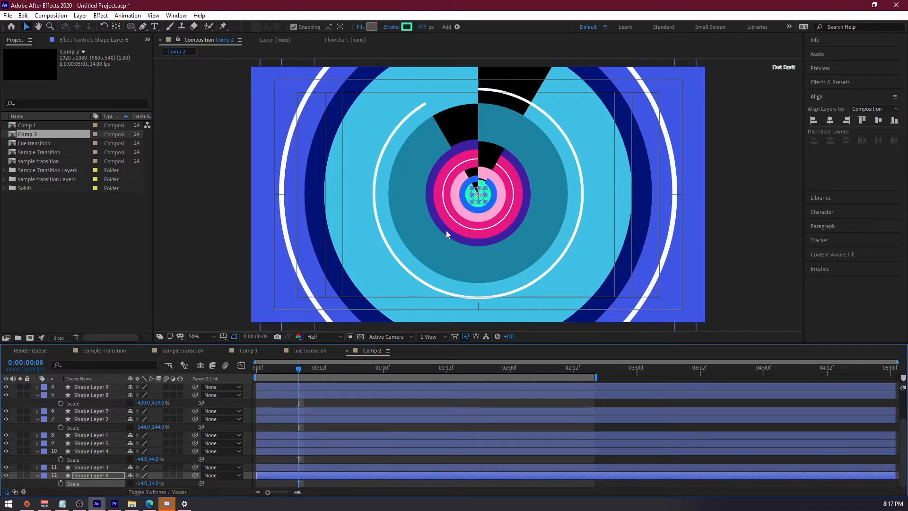
Mirror the purple ring, Shape Layer 1, with an unlinked horizontal scale of -100%, and check the rings at frame 7.
{"action": "left_click", "coordinate": [107, 449]}
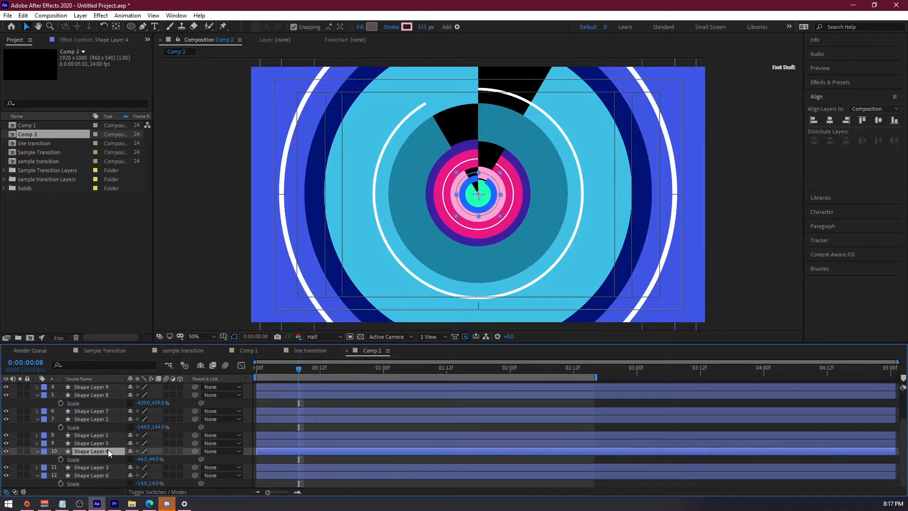
{"action": "left_click", "coordinate": [104, 436]}
{"action": "key", "text": "s"}
{"action": "left_click", "coordinate": [140, 443]}
{"action": "type", "text": "-100"}
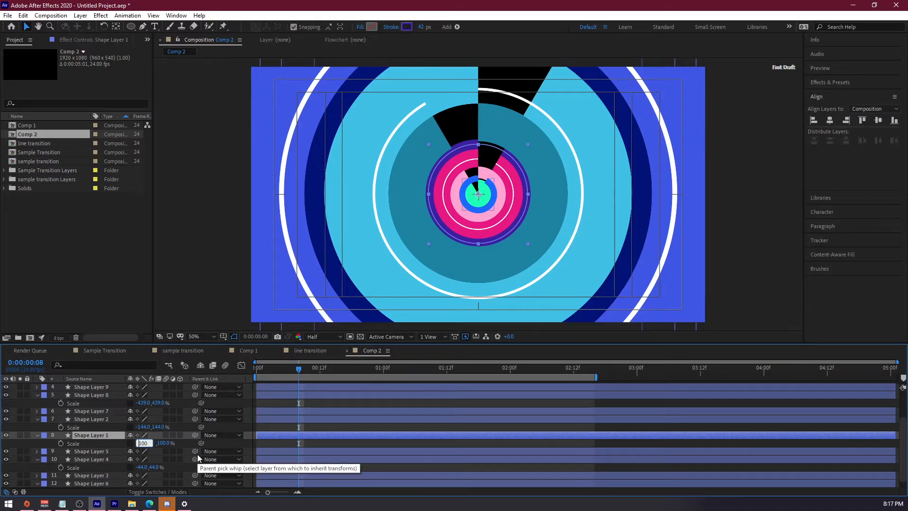
{"action": "key", "text": "Return"}
{"action": "mouse_move", "coordinate": [286, 367]}
{"action": "left_mouse_down"}
{"action": "mouse_move", "coordinate": [298, 369]}
{"action": "mouse_move", "coordinate": [271, 369]}
{"action": "mouse_move", "coordinate": [293, 368]}
{"action": "left_mouse_up"}
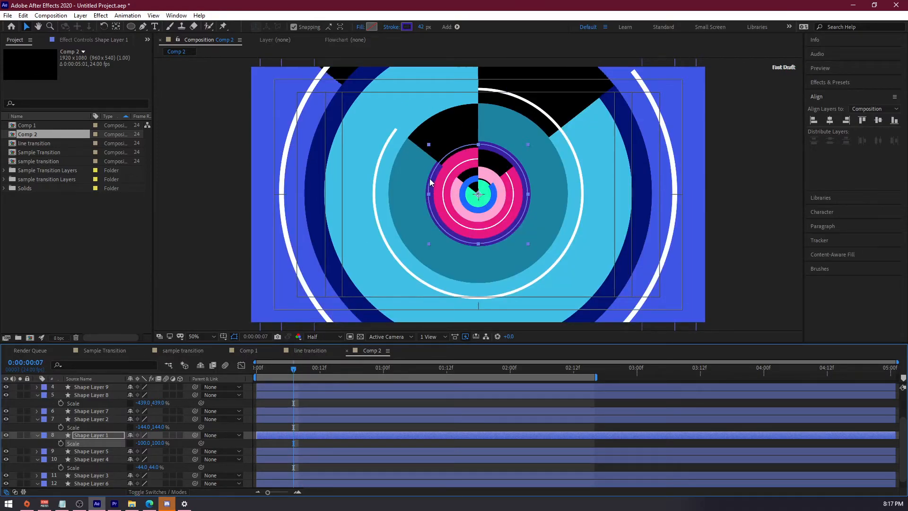
Preview the mirrored ring animation from the start and return to frame 0.
{"action": "left_click_drag", "start_coordinate": [308, 368], "coordinate": [249, 367]}
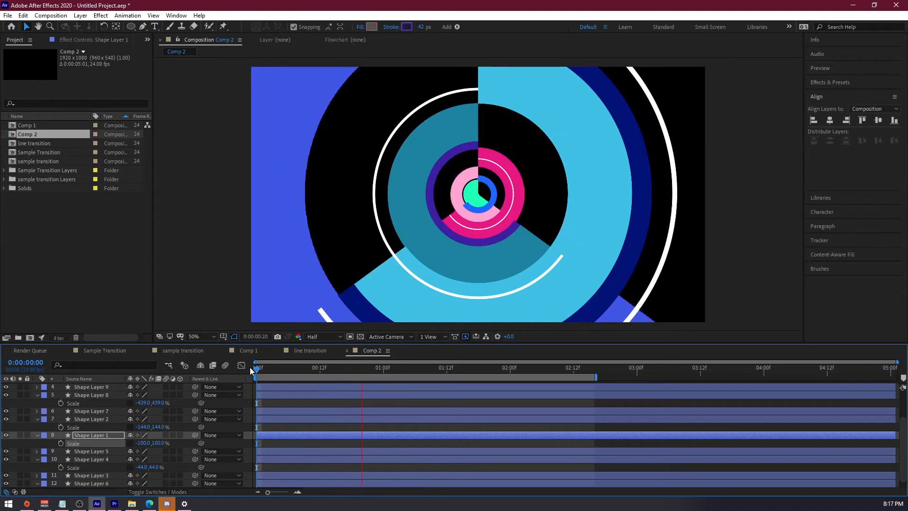
{"action": "key", "text": "space"}
{"action": "left_click_drag", "start_coordinate": [308, 373], "coordinate": [225, 372]}
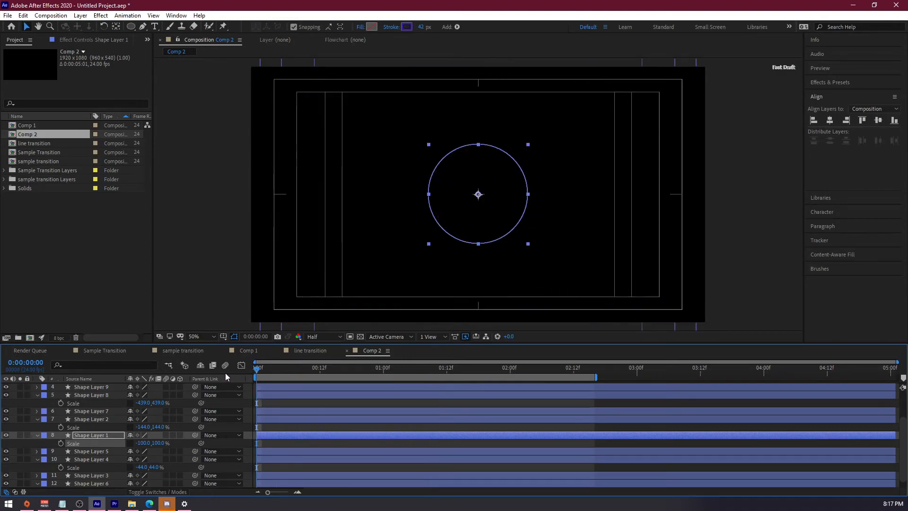
Reveal the Trim Paths Start and End keyframes of all layers and enlarge the timeline to show all twelve layers.
{"action": "key", "text": "ctrl+a"}
{"action": "key", "text": "u"}
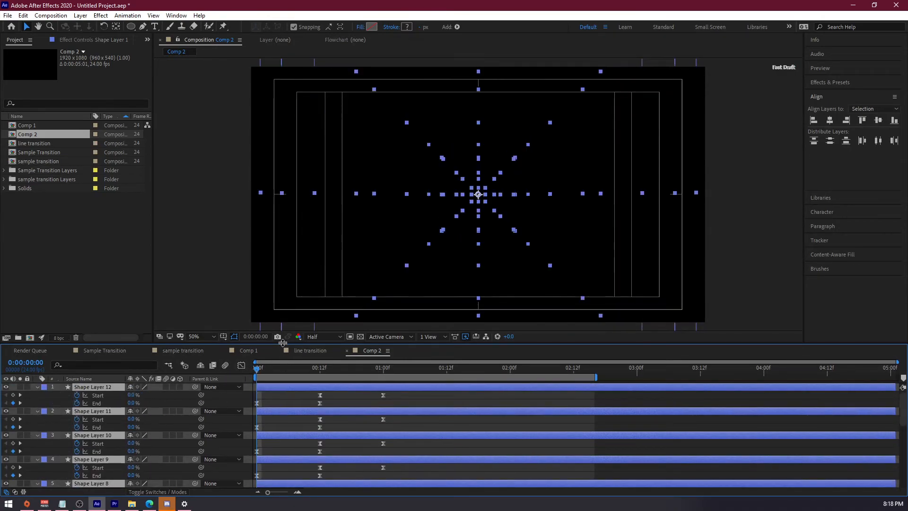
{"action": "left_click_drag", "start_coordinate": [283, 344], "coordinate": [289, 140]}
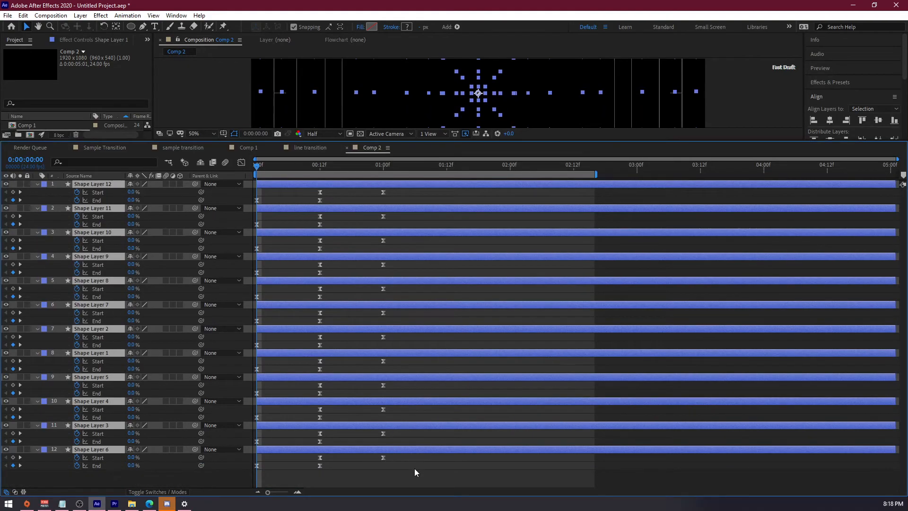
Stagger the keyframes from Shape Layer 11 down to Shape Layer 2, starting each layer two frames after the one above.
{"action": "left_click_drag", "start_coordinate": [425, 485], "coordinate": [265, 229]}
{"action": "left_click_drag", "start_coordinate": [435, 479], "coordinate": [278, 248]}
{"action": "left_click", "coordinate": [447, 481]}
{"action": "left_click_drag", "start_coordinate": [292, 330], "coordinate": [269, 264]}
{"action": "left_click_drag", "start_coordinate": [278, 272], "coordinate": [288, 272]}
{"action": "left_click_drag", "start_coordinate": [447, 479], "coordinate": [298, 296]}
{"action": "left_click_drag", "start_coordinate": [447, 480], "coordinate": [293, 307]}
{"action": "left_click_drag", "start_coordinate": [299, 320], "coordinate": [310, 322]}
{"action": "left_click_drag", "start_coordinate": [456, 475], "coordinate": [305, 341]}
{"action": "left_click_drag", "start_coordinate": [310, 345], "coordinate": [320, 345]}
Continue the two-frame keyframe stagger from Shape Layer 1 down to Shape Layer 6, restore the timeline height and preview the animation.
{"action": "left_click_drag", "start_coordinate": [457, 475], "coordinate": [308, 365]}
{"action": "left_click_drag", "start_coordinate": [320, 368], "coordinate": [330, 369]}
{"action": "left_click_drag", "start_coordinate": [478, 468], "coordinate": [328, 381]}
{"action": "left_click_drag", "start_coordinate": [331, 393], "coordinate": [487, 494]}
{"action": "left_click_drag", "start_coordinate": [342, 417], "coordinate": [352, 418]}
{"action": "left_click_drag", "start_coordinate": [492, 479], "coordinate": [348, 430]}
{"action": "left_click_drag", "start_coordinate": [352, 441], "coordinate": [362, 441]}
{"action": "left_click_drag", "start_coordinate": [499, 479], "coordinate": [358, 454]}
{"action": "left_click_drag", "start_coordinate": [362, 465], "coordinate": [372, 466]}
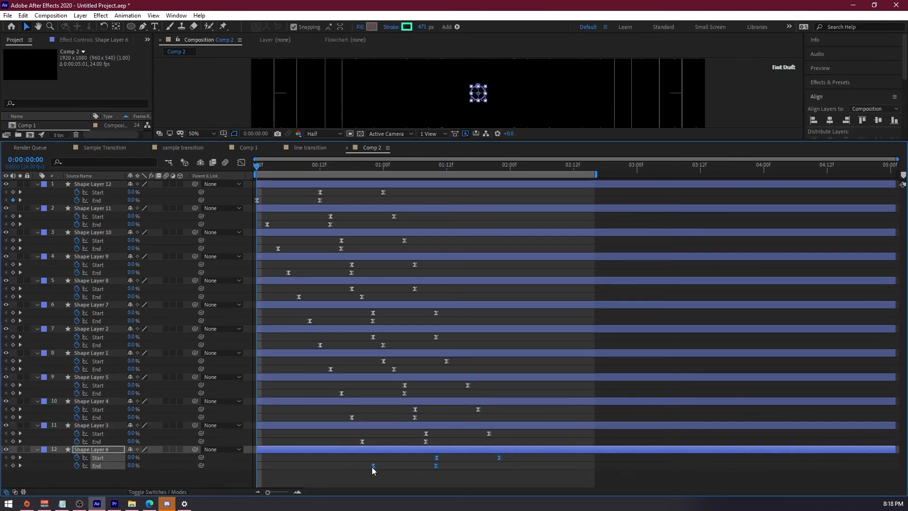
{"action": "left_click_drag", "start_coordinate": [283, 141], "coordinate": [272, 326]}
{"action": "key", "text": "space"}
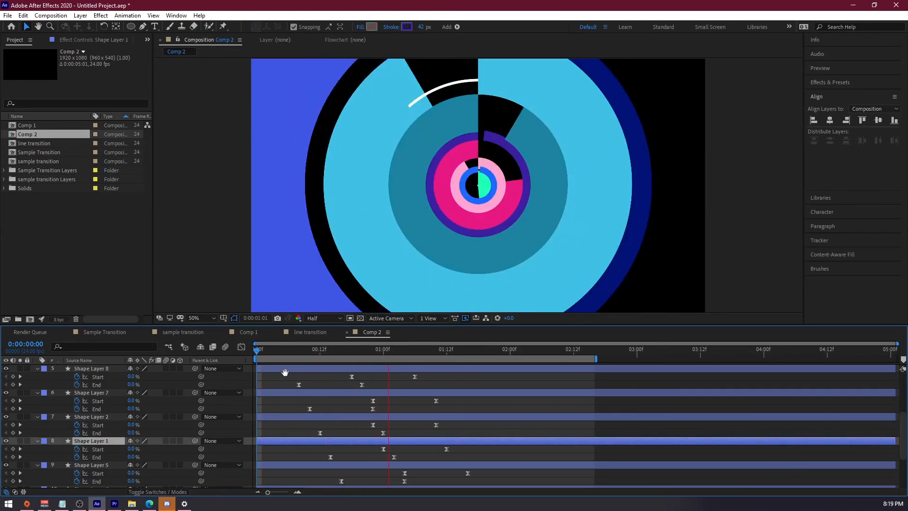
Pre-compose all the shape layers into a new composition named "circular transition".
{"action": "key", "text": "ctrl+a"}
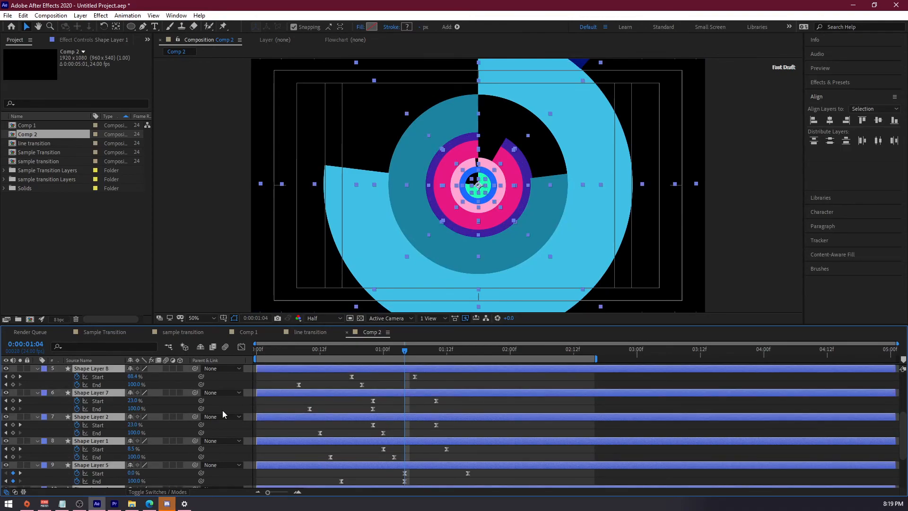
{"action": "key", "text": "ctrl+shift+c"}
{"action": "type", "text": "circular tranis"}
{"action": "key", "text": "BackSpace"}
{"action": "type", "text": "ion"}
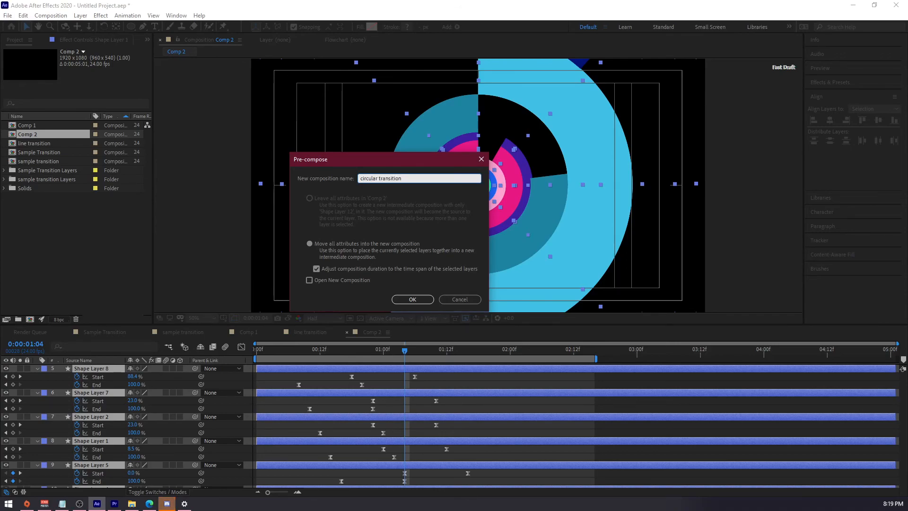
{"action": "key", "text": "Return"}
Preview the pre-composed circular transition from the first frame until all rings have swept away.
{"action": "left_click_drag", "start_coordinate": [307, 351], "coordinate": [243, 358]}
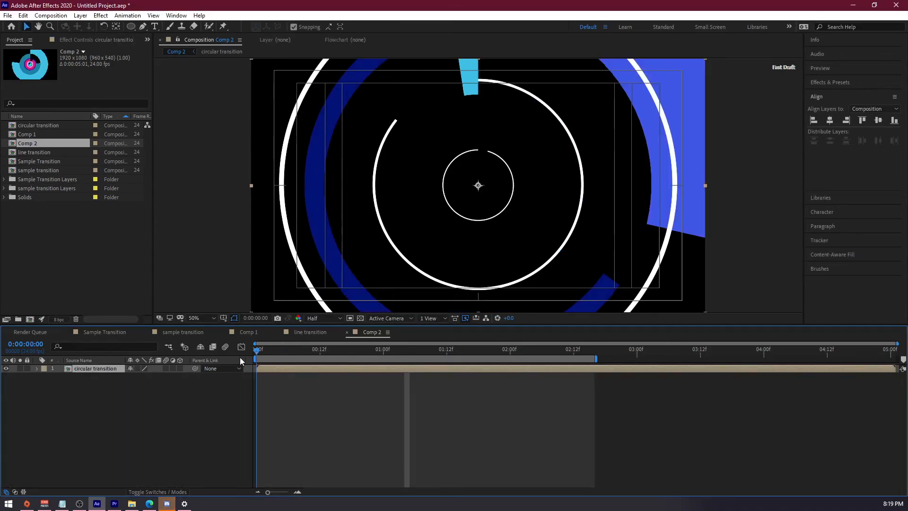
{"action": "key", "text": "space"}
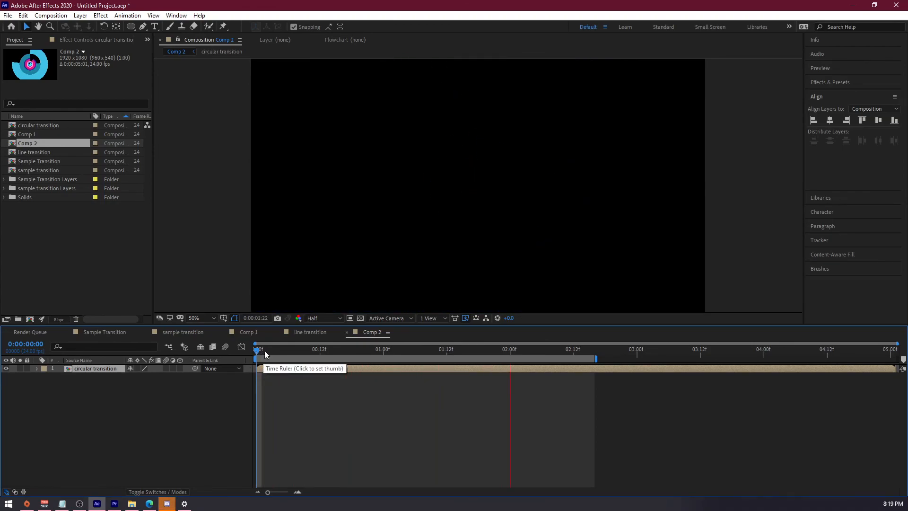
{"action": "key", "text": "space"}
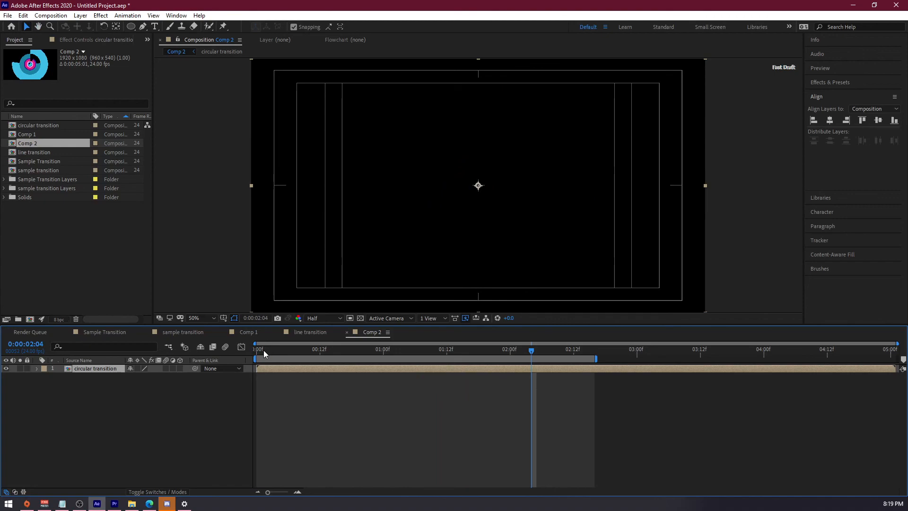